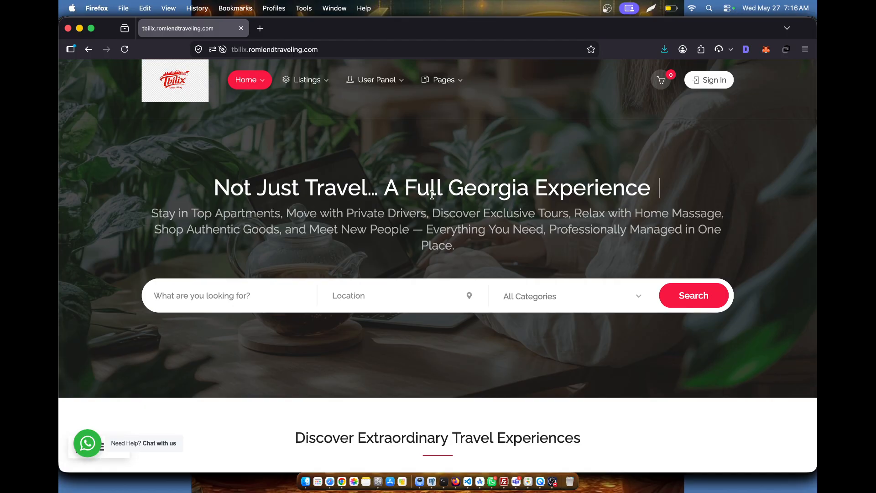
- Look for the owner registration form via the user dashboard and the sign-in dialog
mouse_move(377, 80)
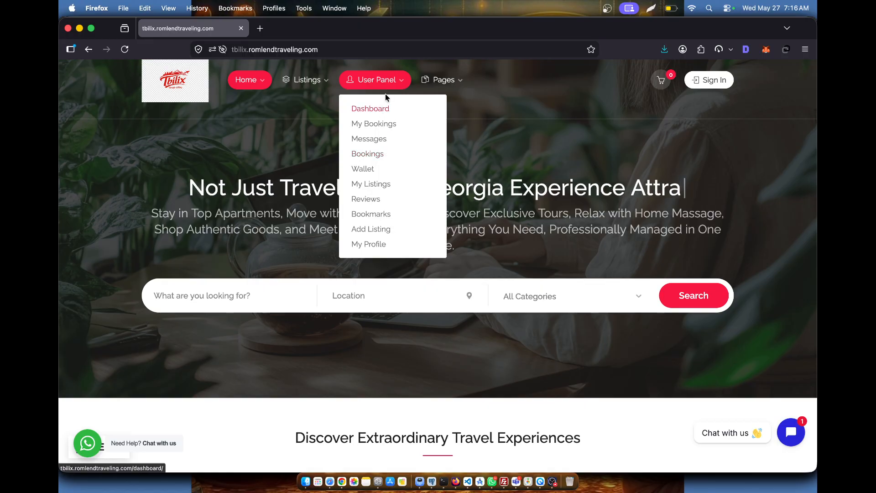
left_click(388, 110)
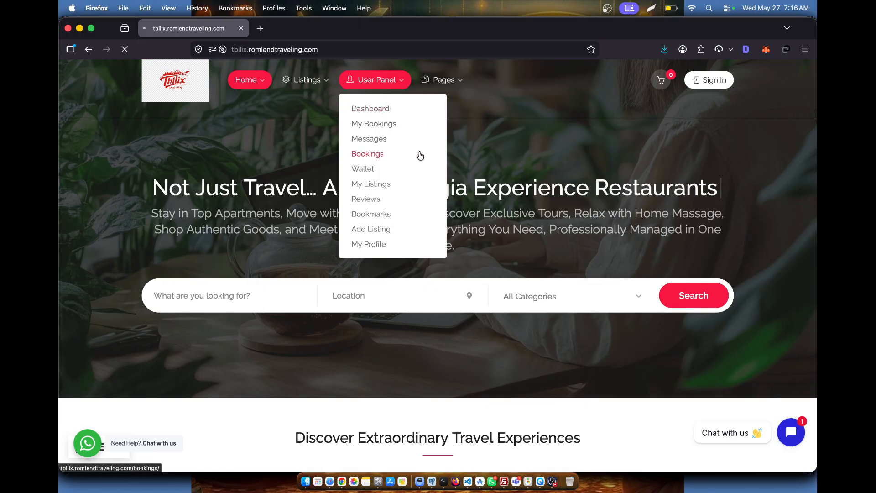
scroll(412, 279, "down", 3)
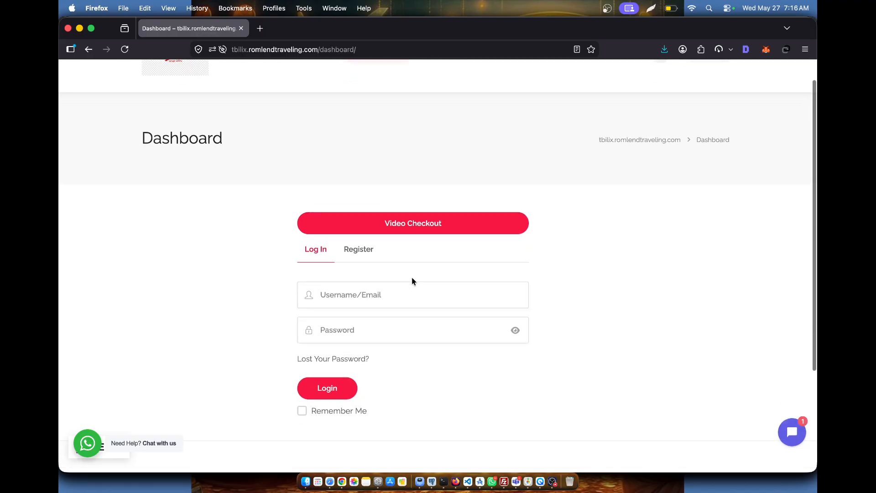
left_click(359, 218)
scroll(560, 236, "up", 3)
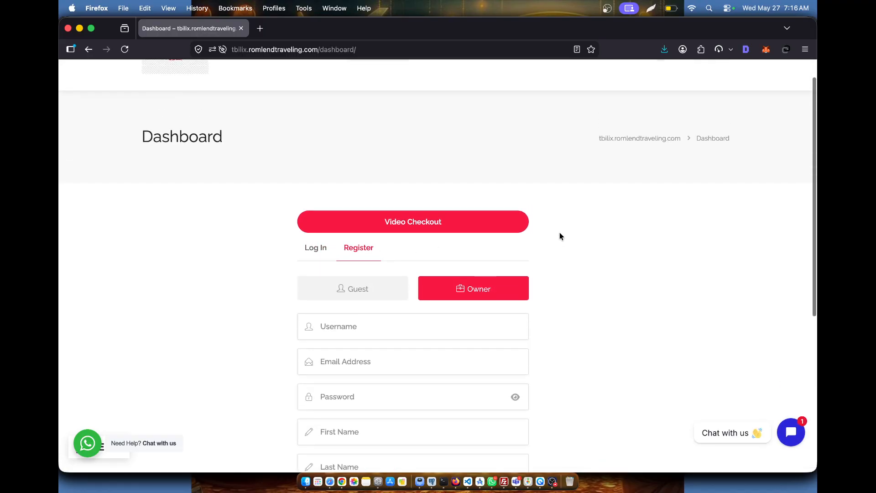
left_click(167, 67)
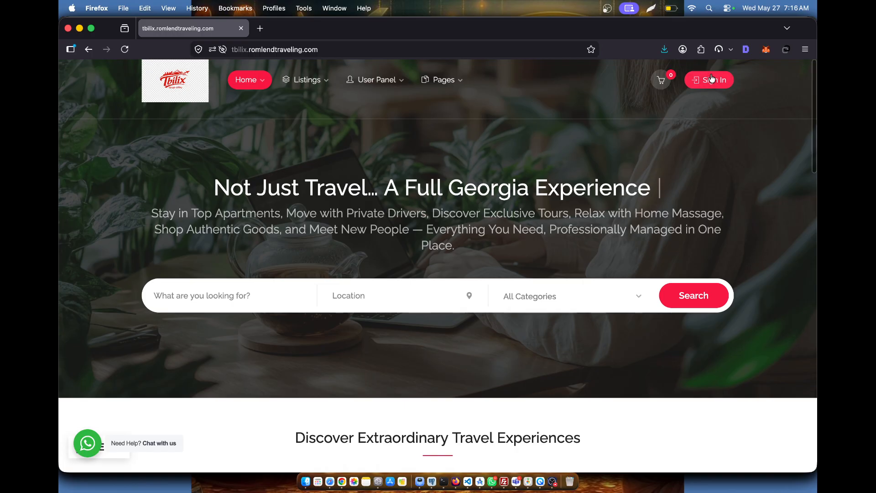
left_click(714, 81)
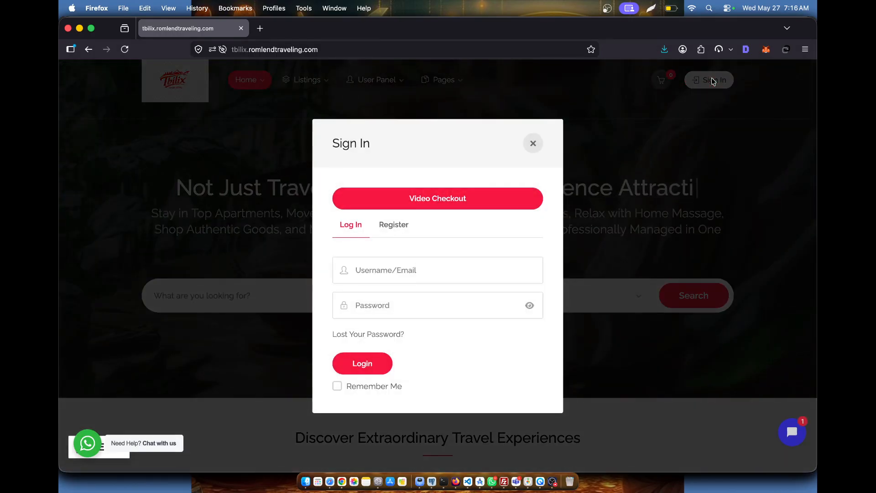
left_click(401, 228)
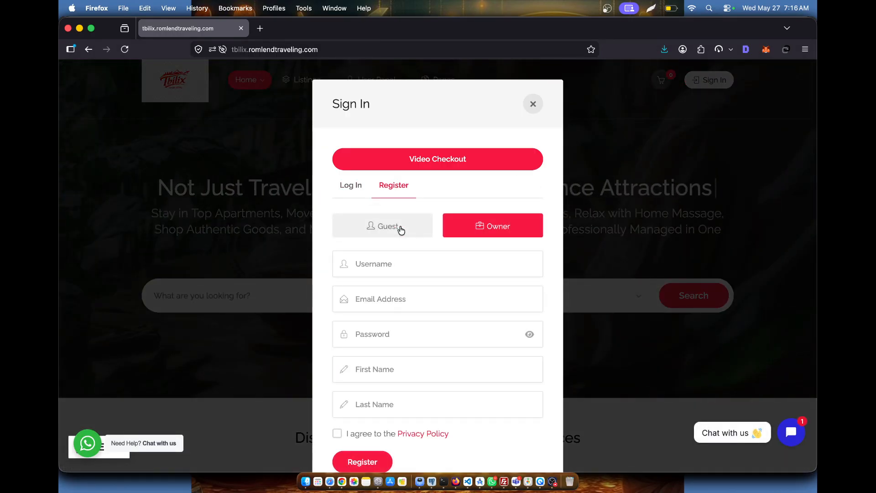
left_click(533, 104)
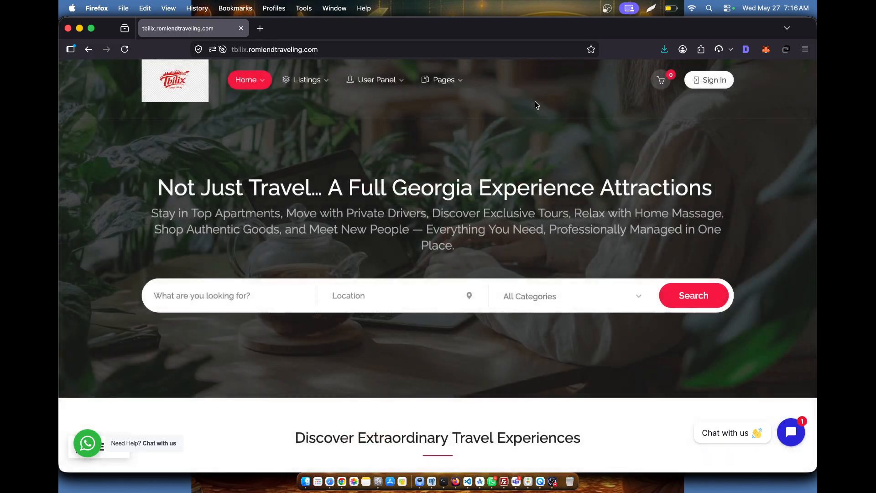
- On My Bookings' registration form, enter the username, the saved e-mail address and a password
left_click(395, 132)
scroll(530, 166, "down", 5)
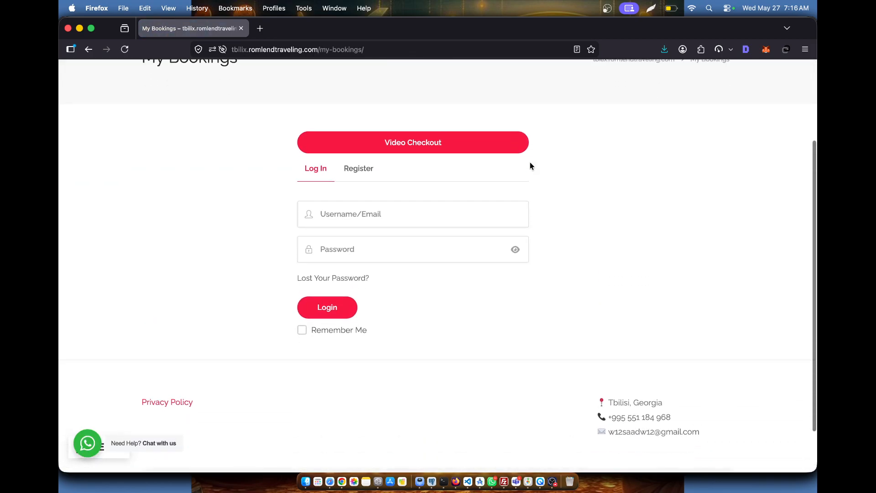
left_click(360, 150)
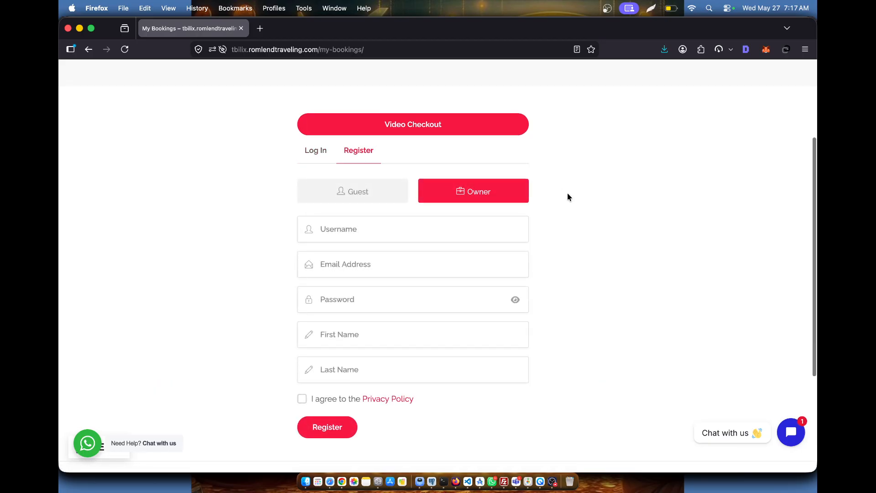
scroll(568, 196, "down", 3)
left_click(404, 144)
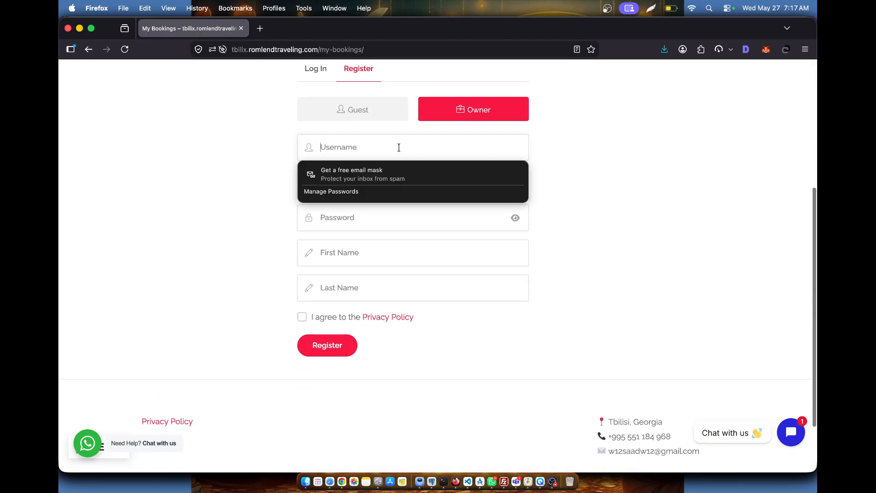
type("jks")
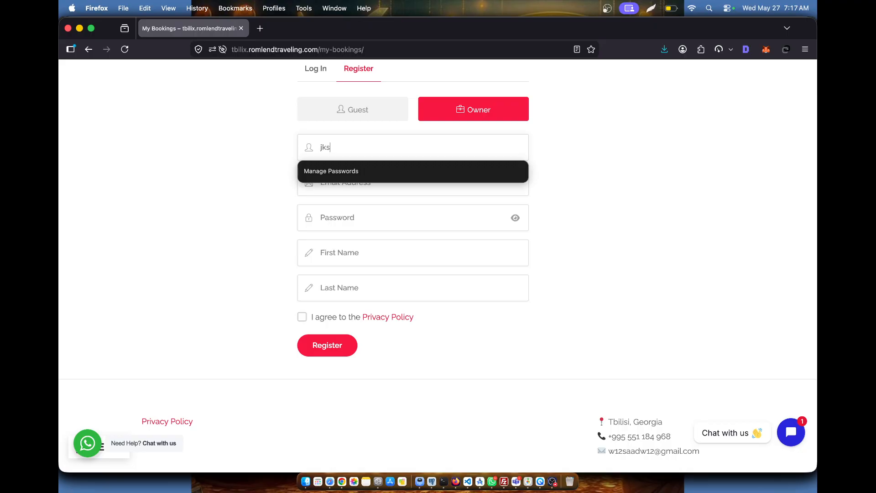
type("0586")
left_click(384, 191)
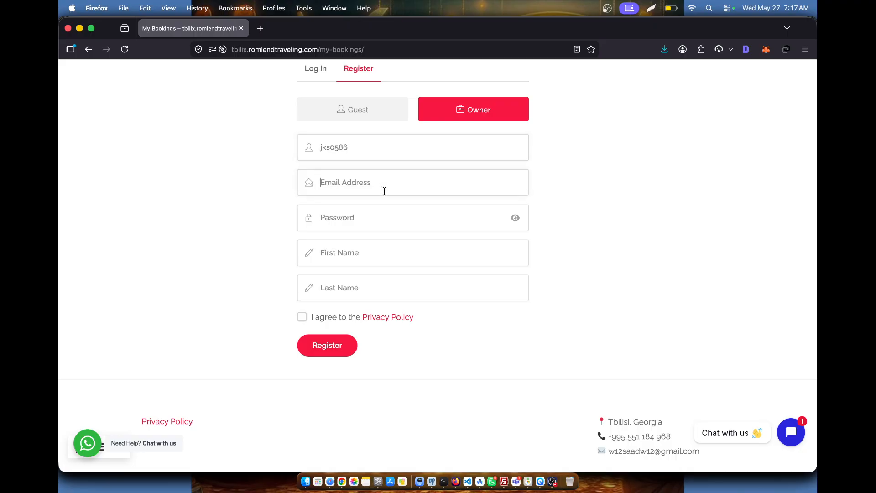
type("jks")
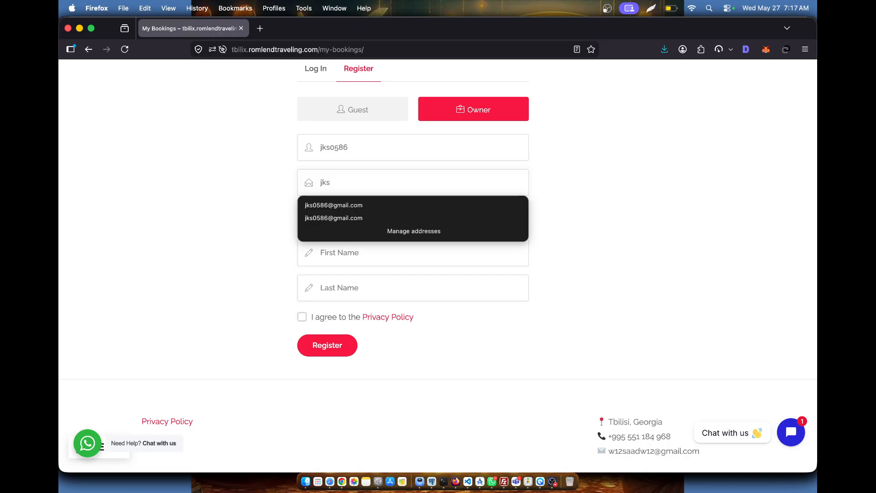
type("0")
left_click(380, 205)
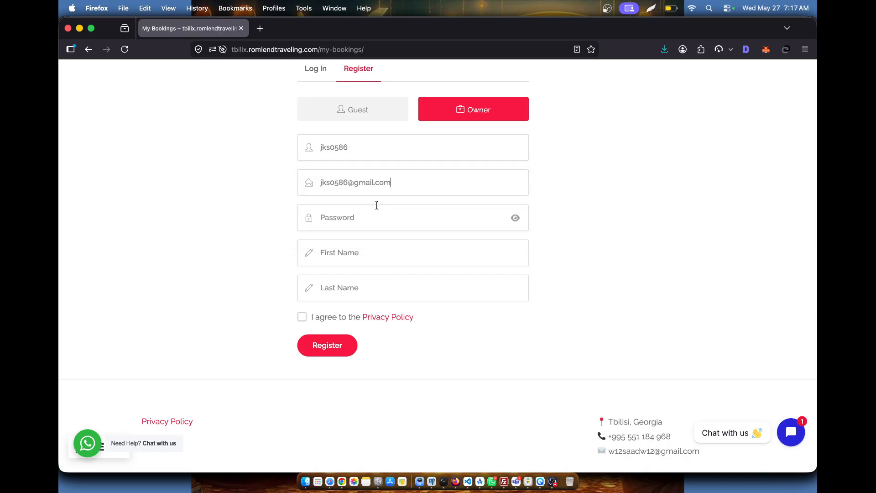
left_click(375, 223)
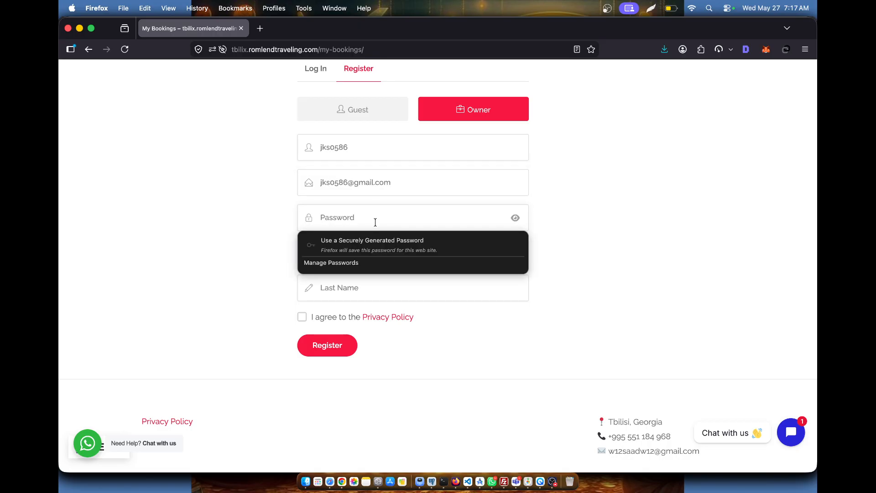
type("•••••••")
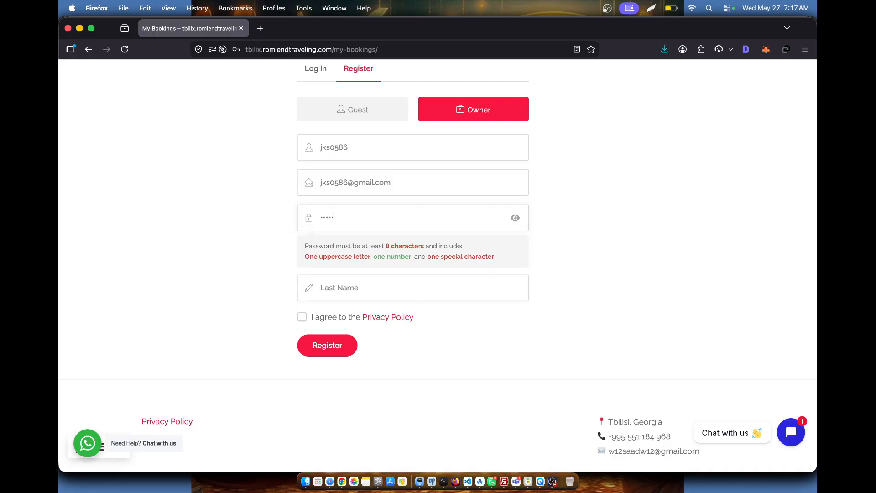
type("••")
- Enter the owner's first and last names, agree to the Privacy Policy and submit the registration
left_click(340, 288)
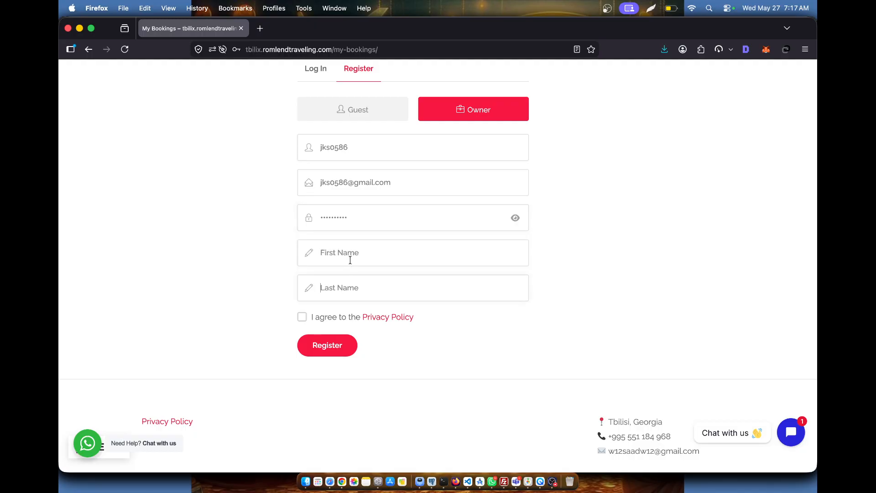
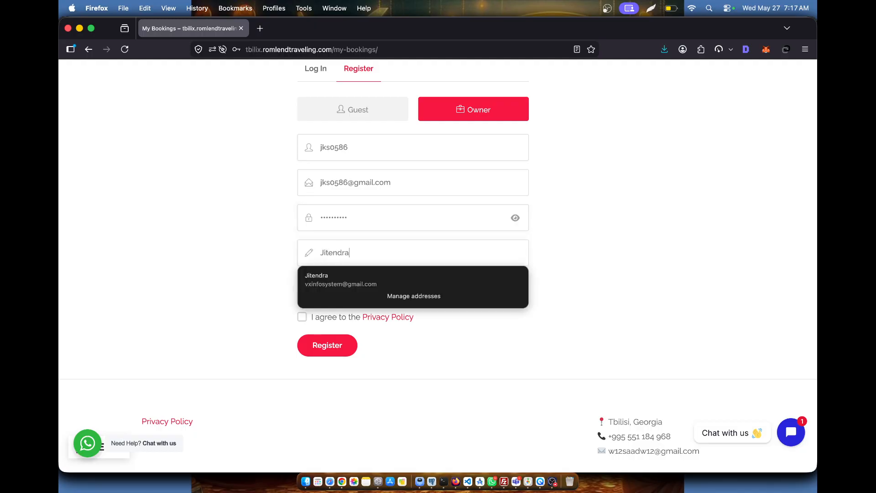
left_click(545, 266)
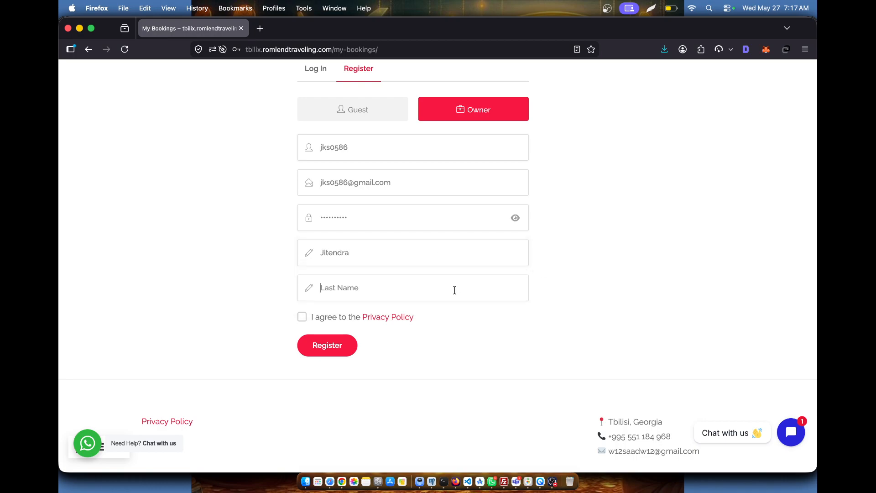
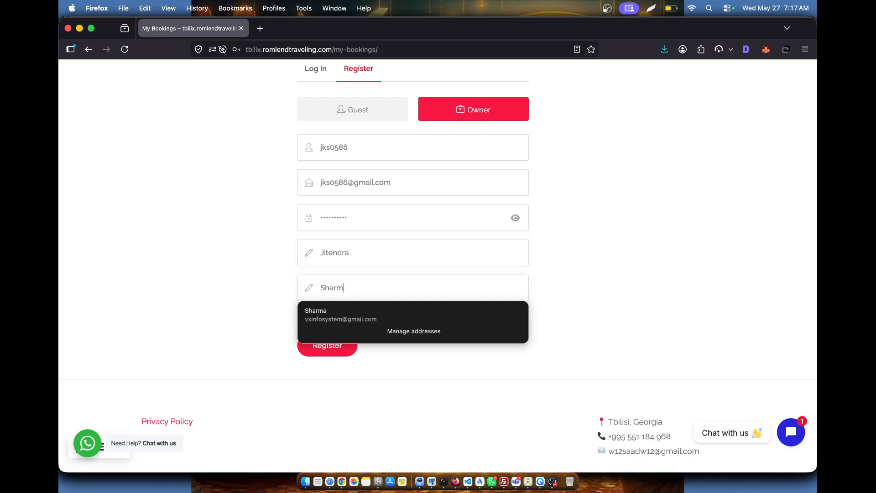
left_click(625, 298)
left_click(302, 317)
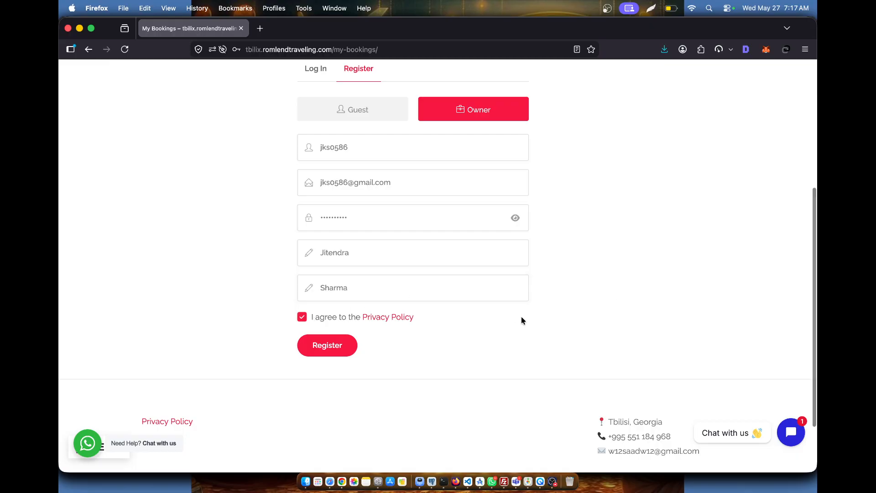
scroll(521, 320, "up", 2)
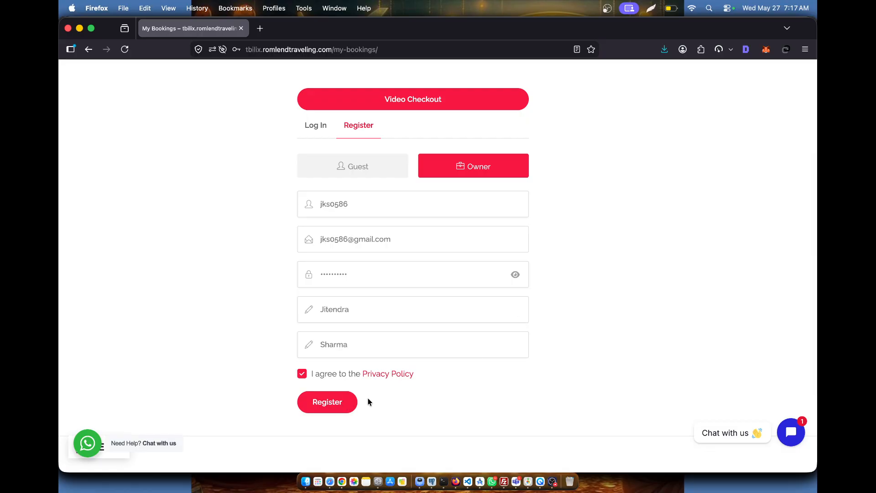
scroll(580, 308, "up", 3)
scroll(578, 307, "down", 7)
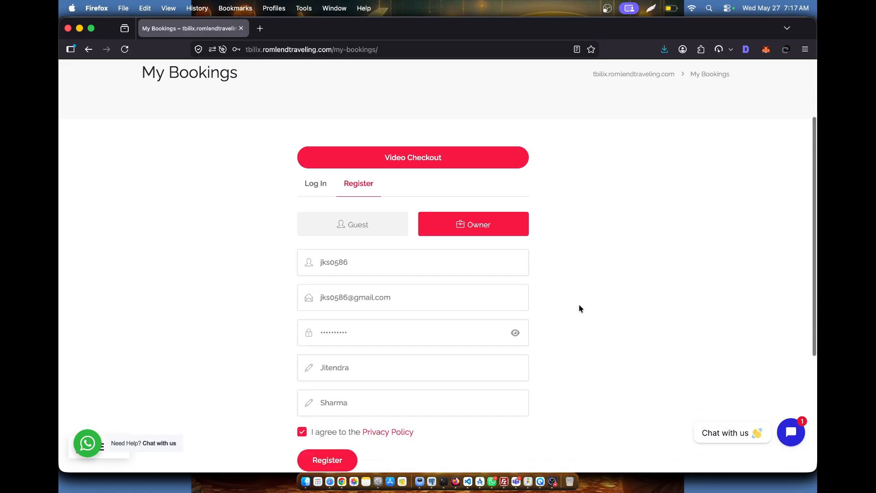
left_click(346, 278)
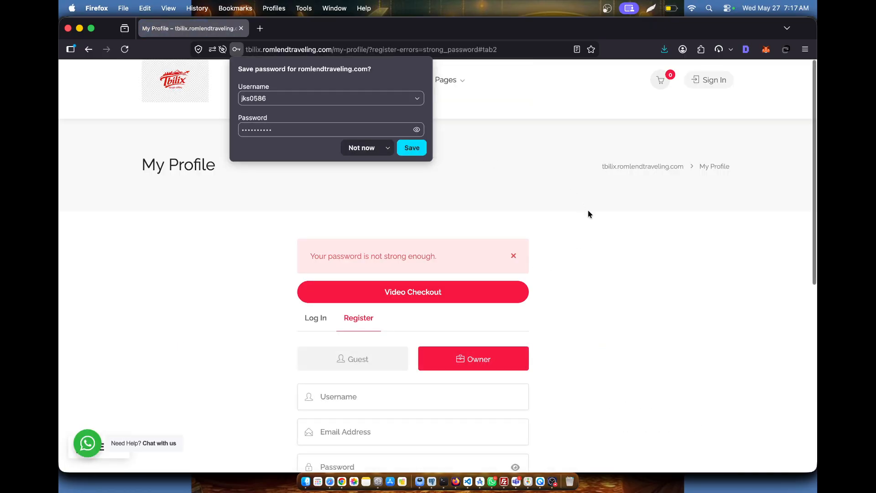
- Dismiss the save-password prompt and re-enter the username and the saved e-mail address
left_click(589, 225)
scroll(589, 226, "down", 5)
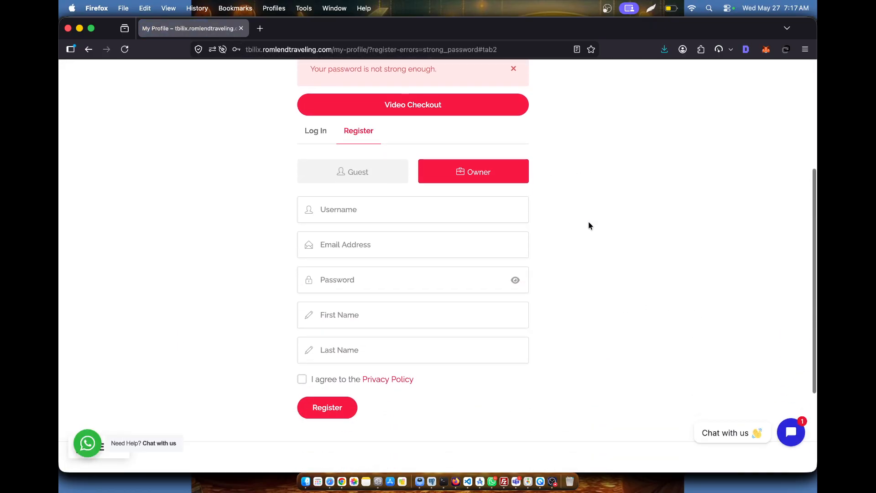
left_click(378, 211)
scroll(402, 170, "up", 4)
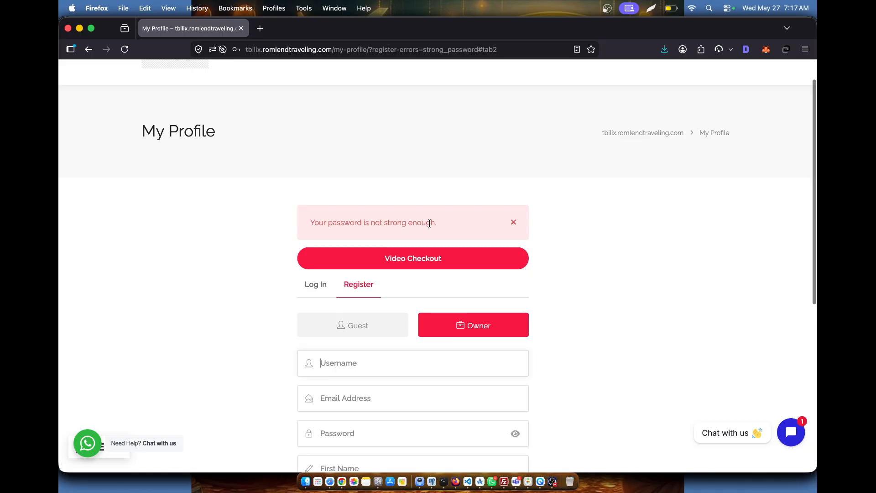
scroll(430, 288, "down", 3)
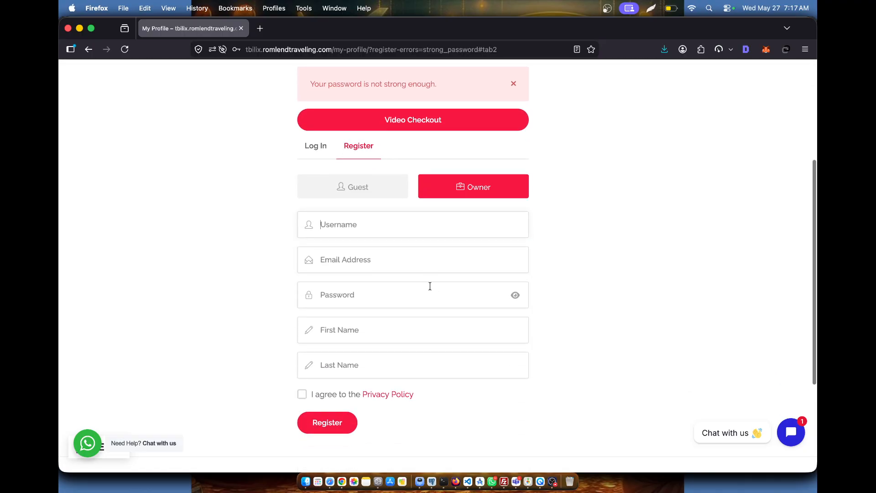
left_click(389, 231)
type("jk")
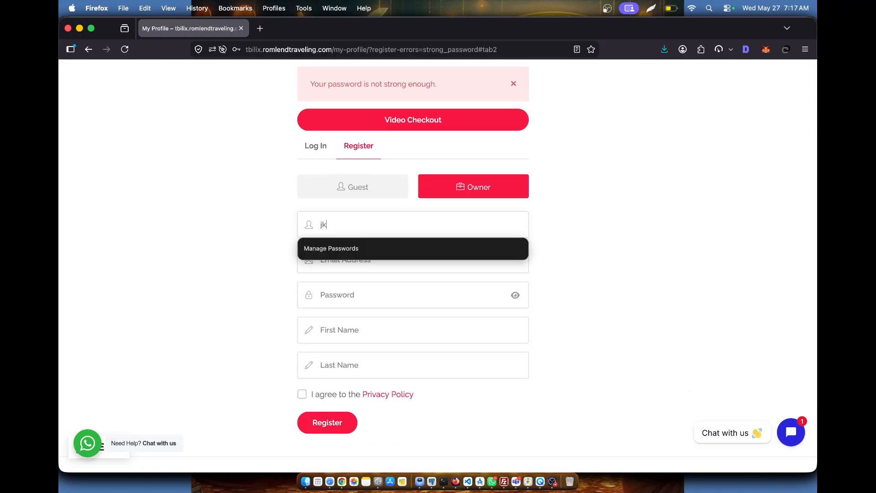
type("so586")
left_click(279, 268)
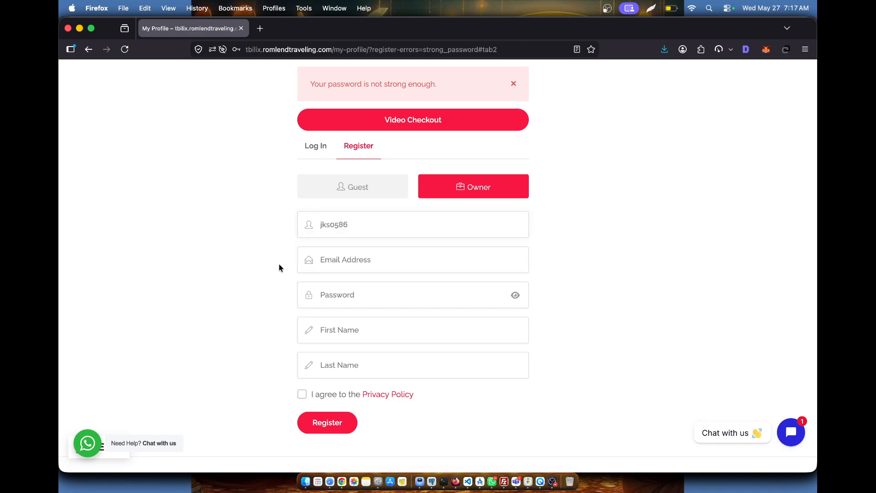
left_click(339, 259)
type("jk")
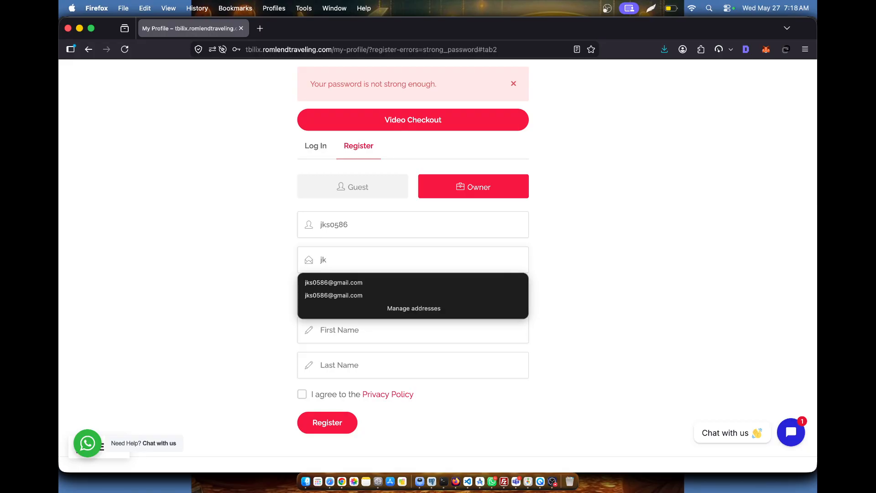
left_click(335, 283)
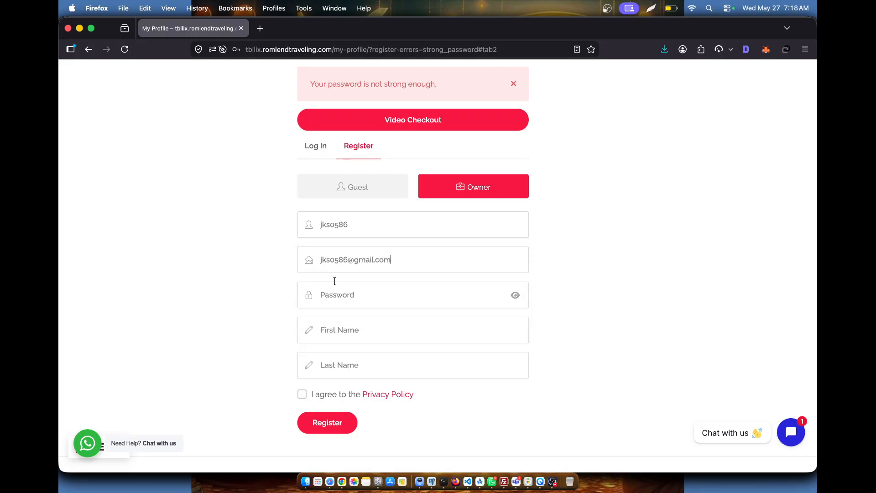
left_click(350, 295)
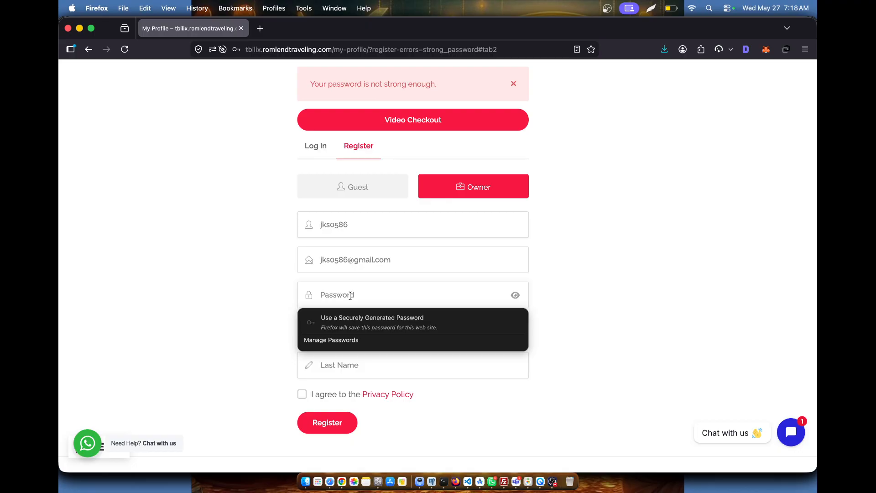
- Enter a new password, reveal it and replace its last character with 1 to meet all rules
type("J")
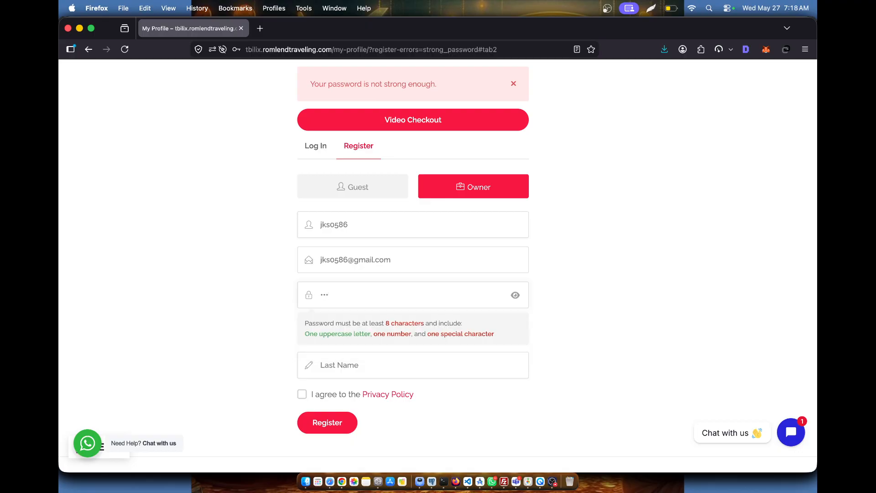
type("@")
type("••••")
left_click(516, 294)
left_click(400, 292)
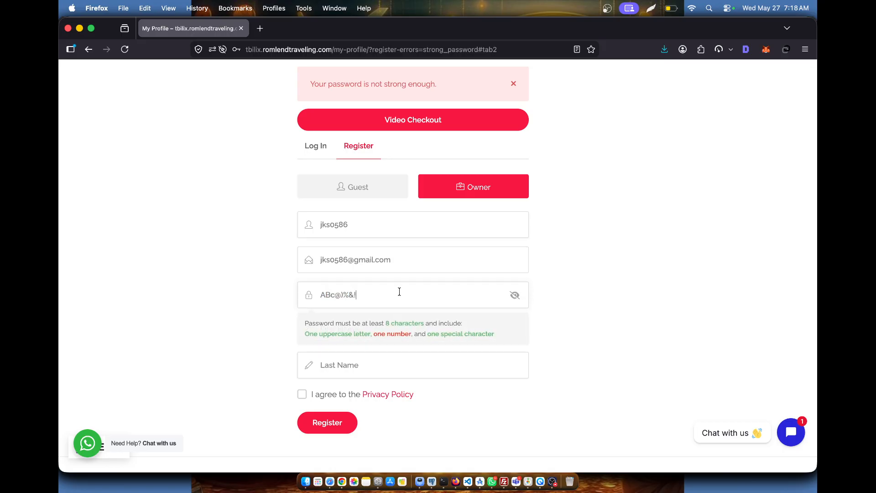
key("BackSpace")
type("1")
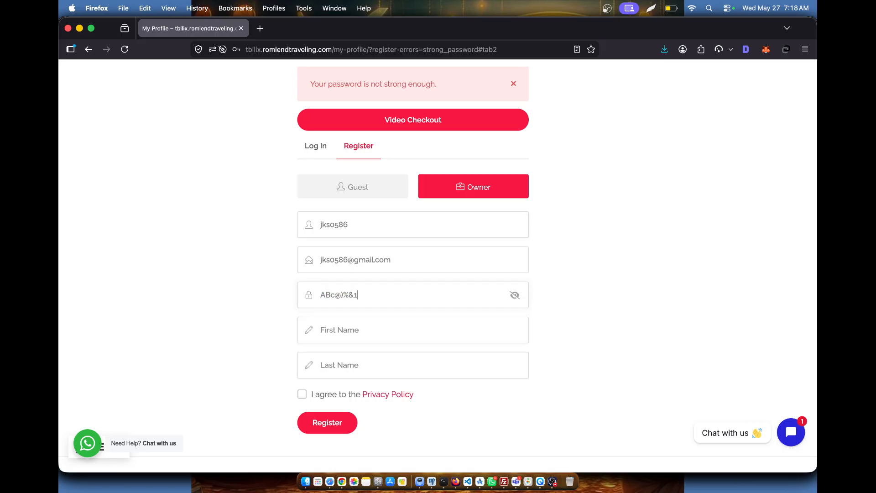
- Fill in the owner's first and last names, accept the Privacy Policy and resubmit the registration
left_click(352, 324)
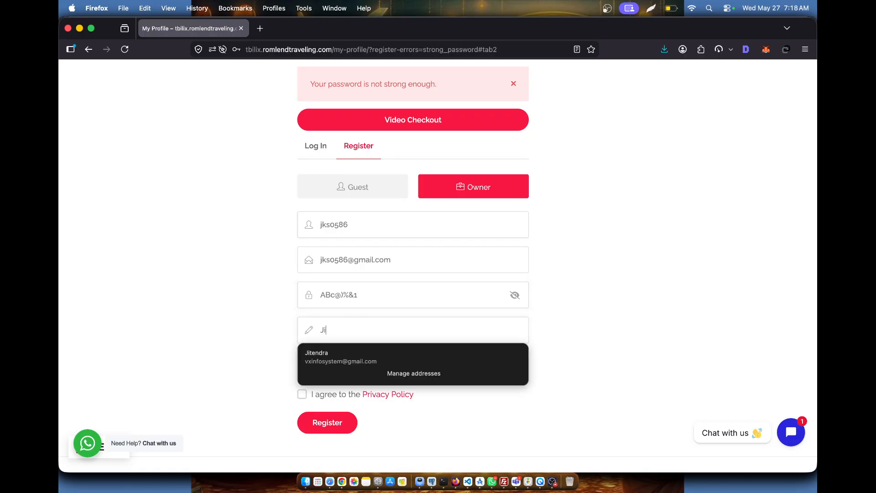
key("Tab")
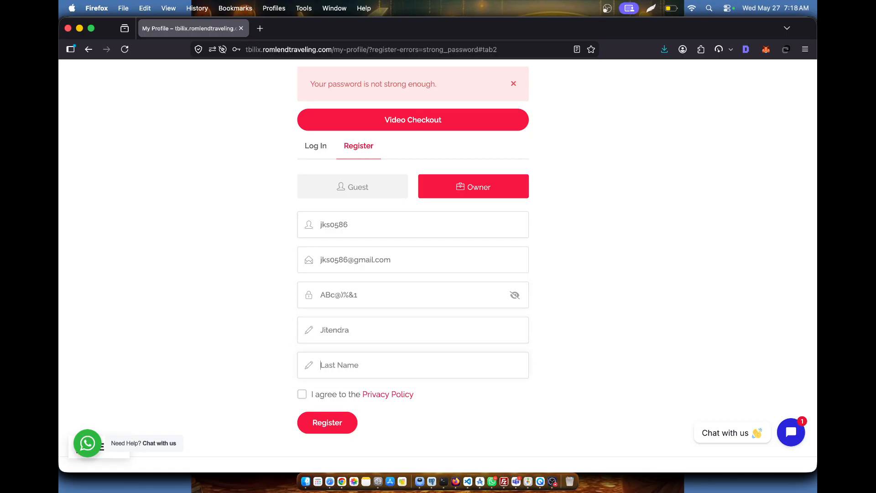
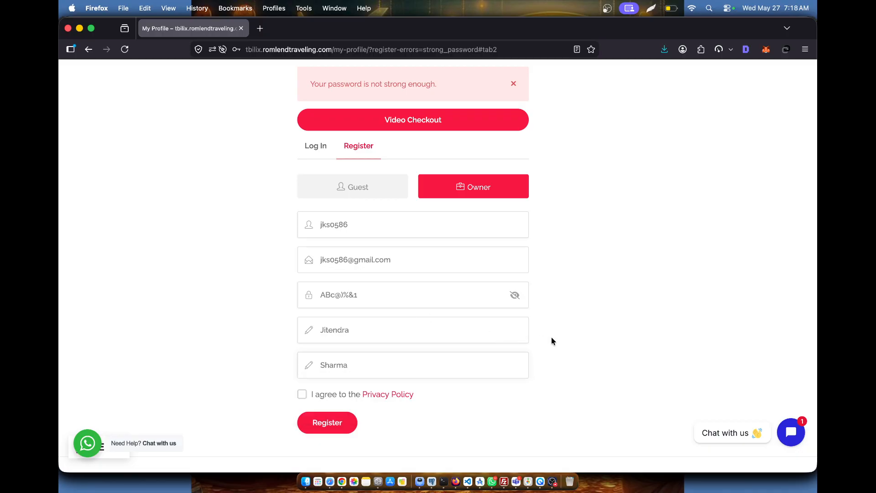
left_click(302, 394)
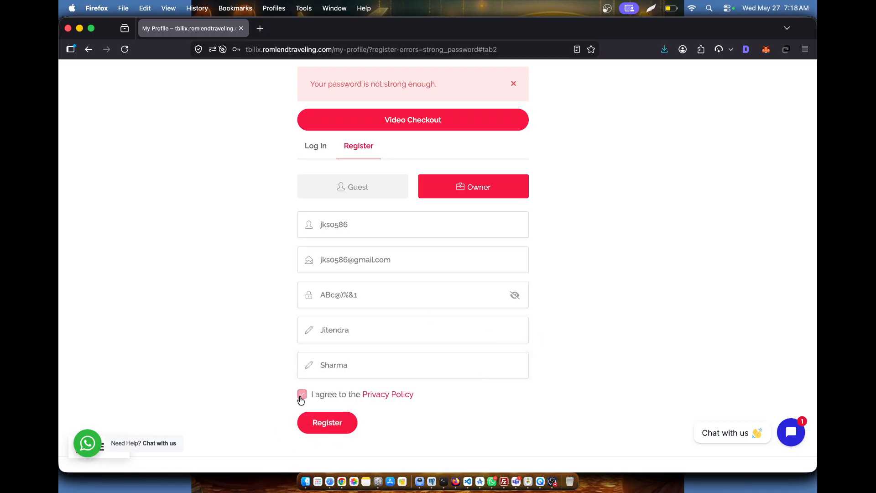
left_click(337, 424)
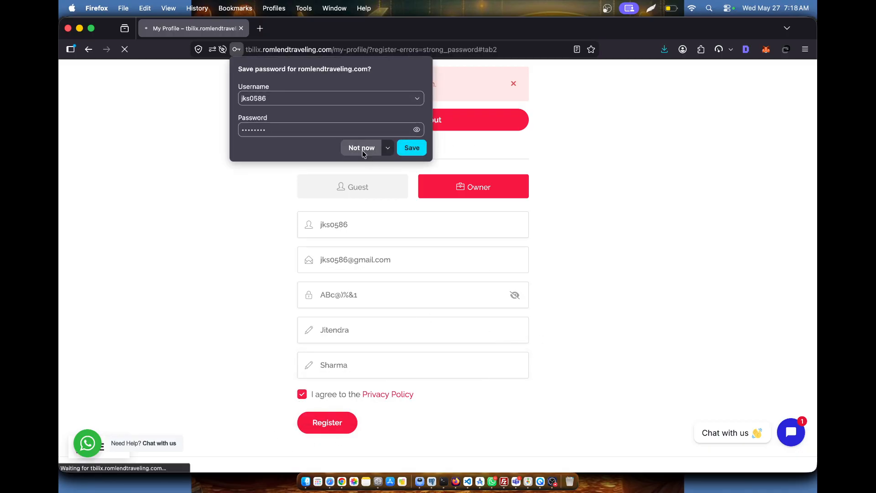
- Decline Firefox's offer to save the password
left_click(362, 147)
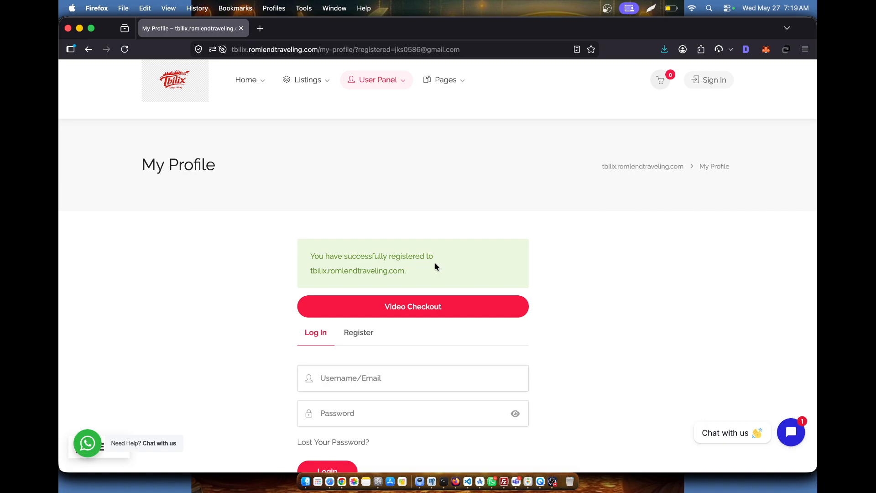
- Log in with the new username and password, with Remember Me ticked
scroll(417, 328, "down", 3)
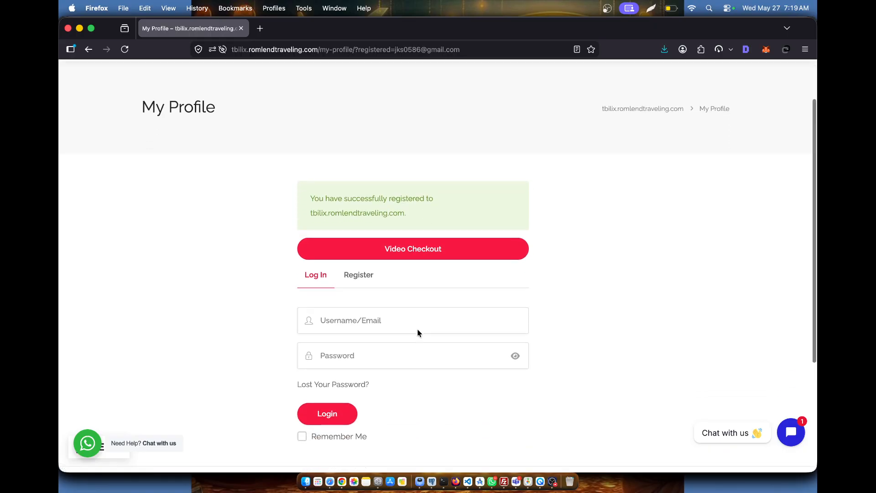
type("jk")
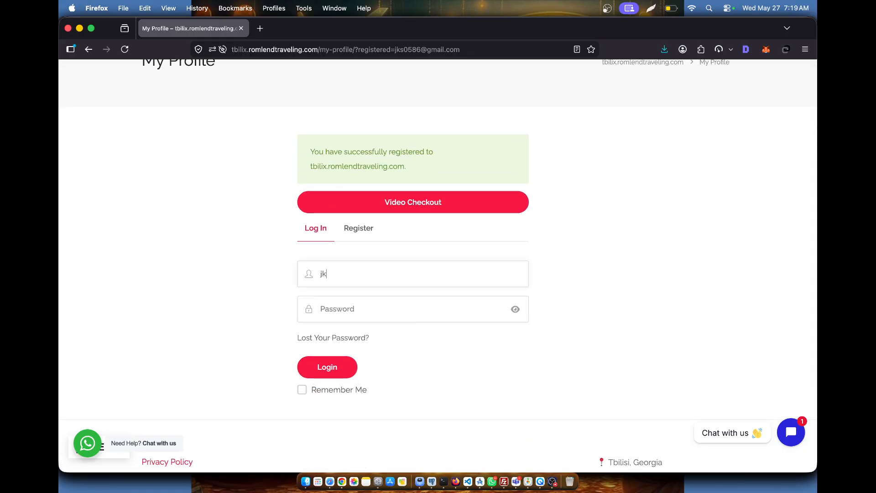
type("s0586*")
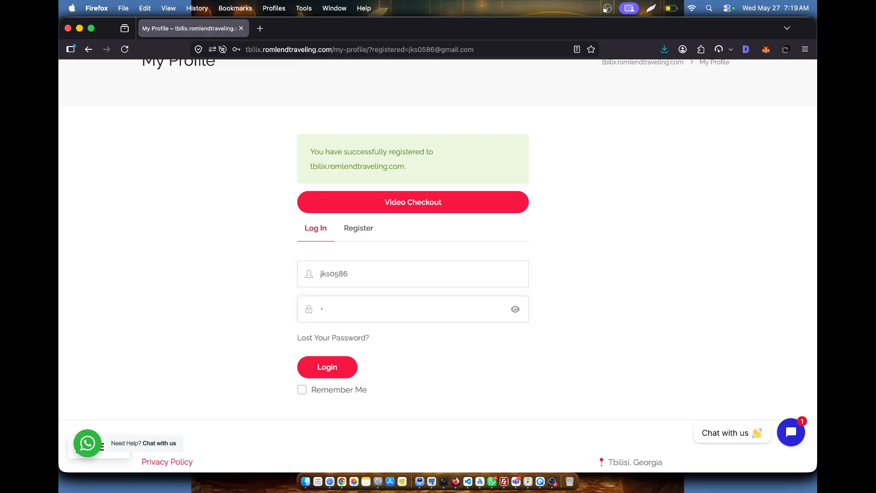
type("*******")
left_click(304, 389)
left_click(331, 367)
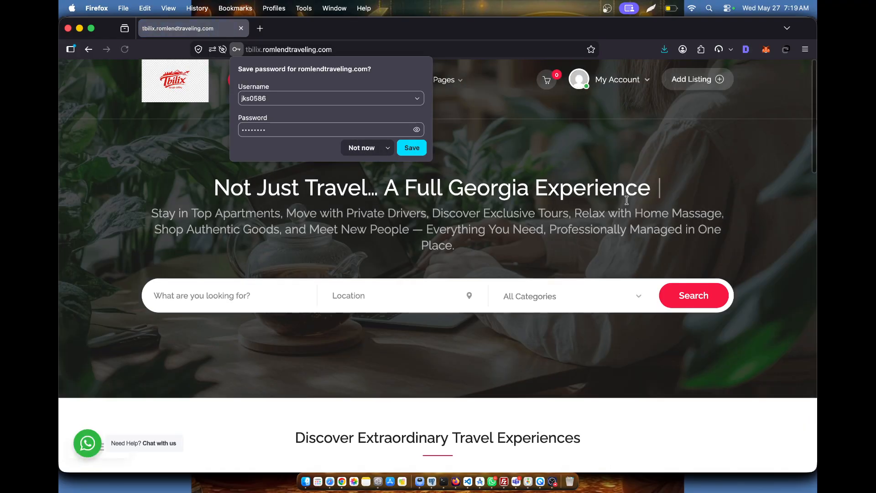
- Decline saving the password, then begin a new listing and pick the Service type
left_click(360, 149)
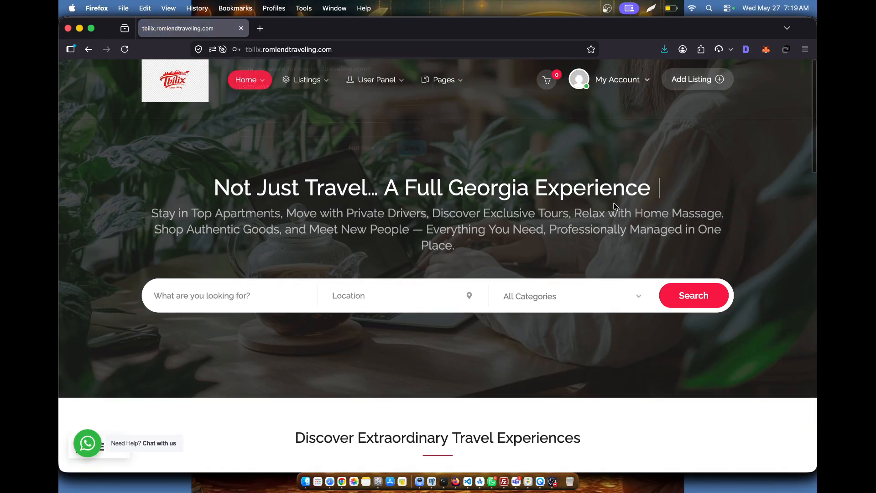
mouse_move(615, 83)
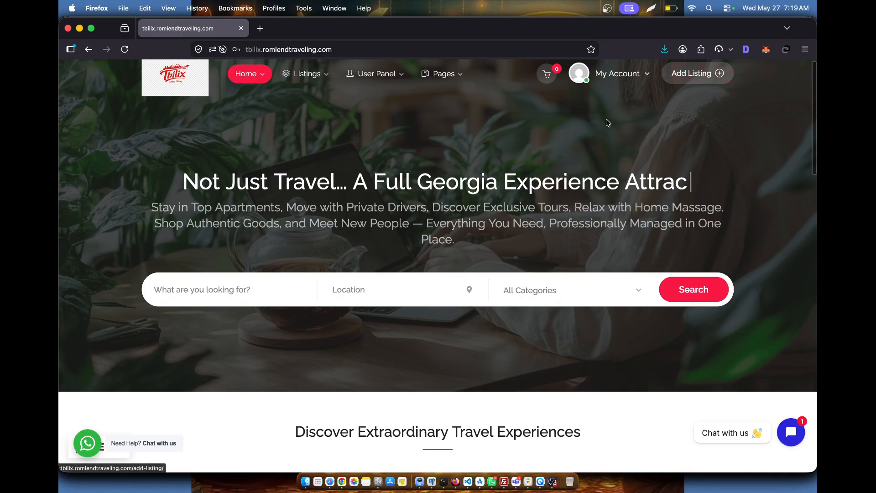
left_click(688, 82)
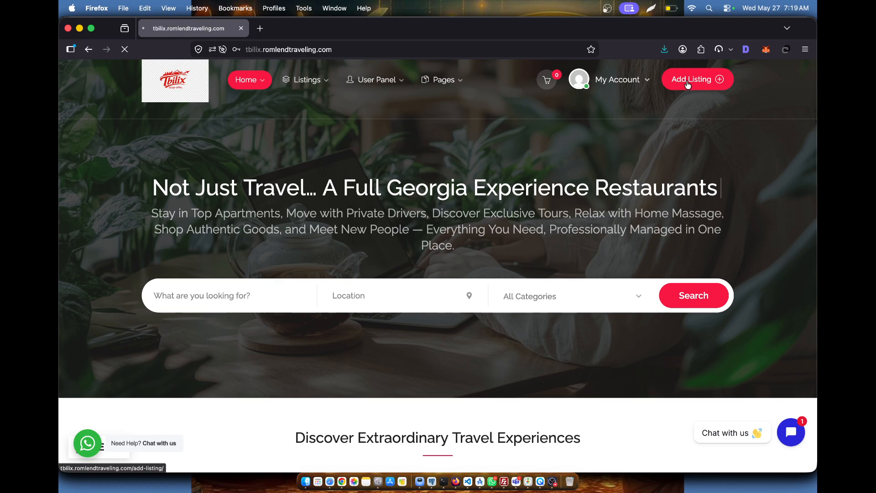
scroll(441, 196, "down", 3)
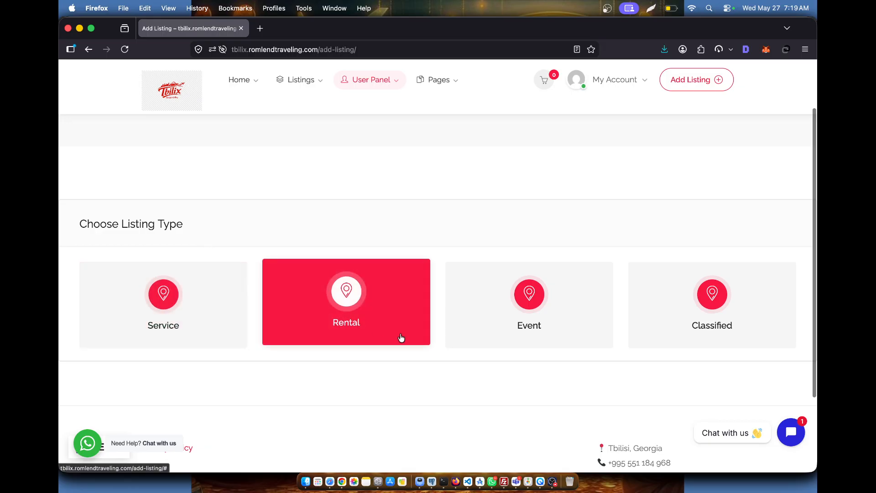
scroll(673, 324, "down", 2)
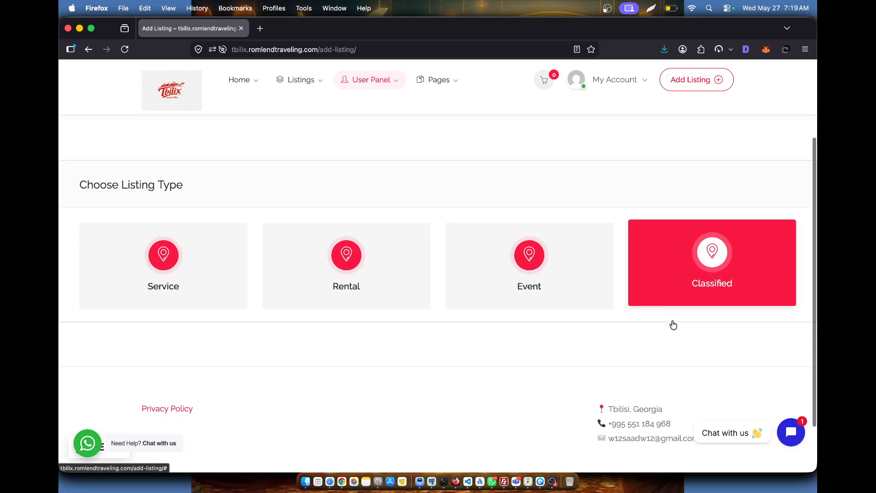
scroll(603, 309, "down", 2)
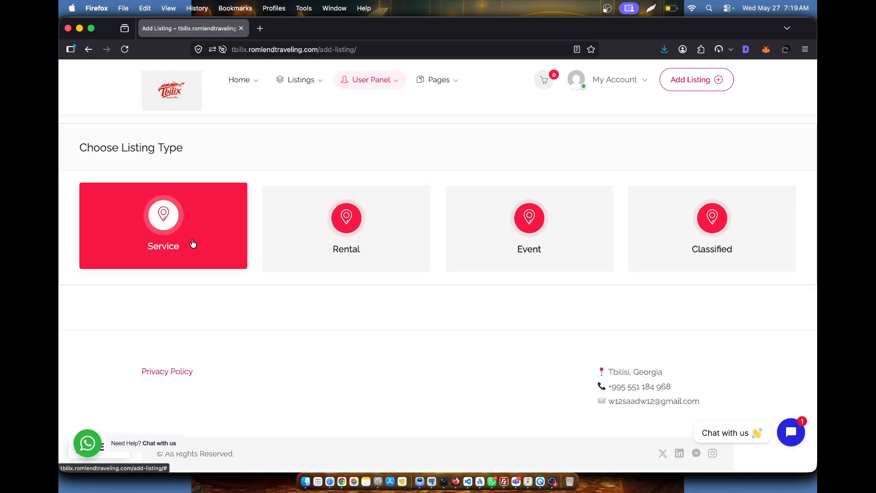
left_click(334, 252)
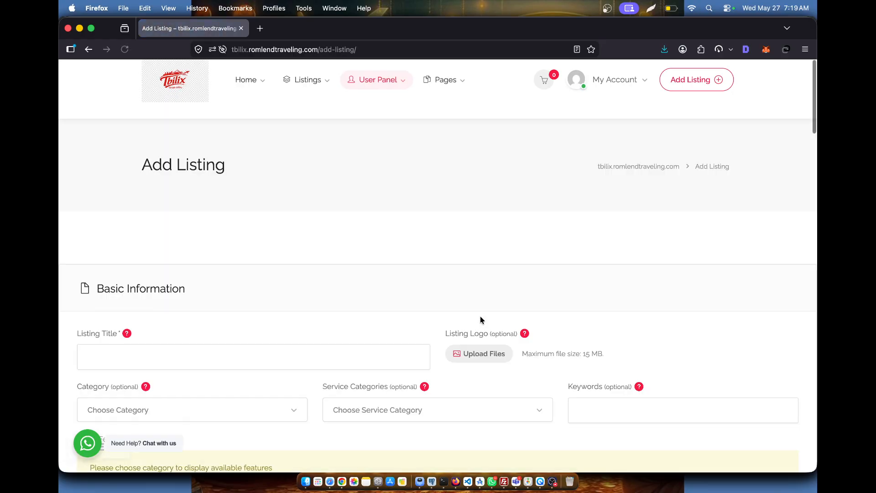
- Enter 'Service Plumber' as the listing title
scroll(480, 319, "down", 4)
left_click(256, 186)
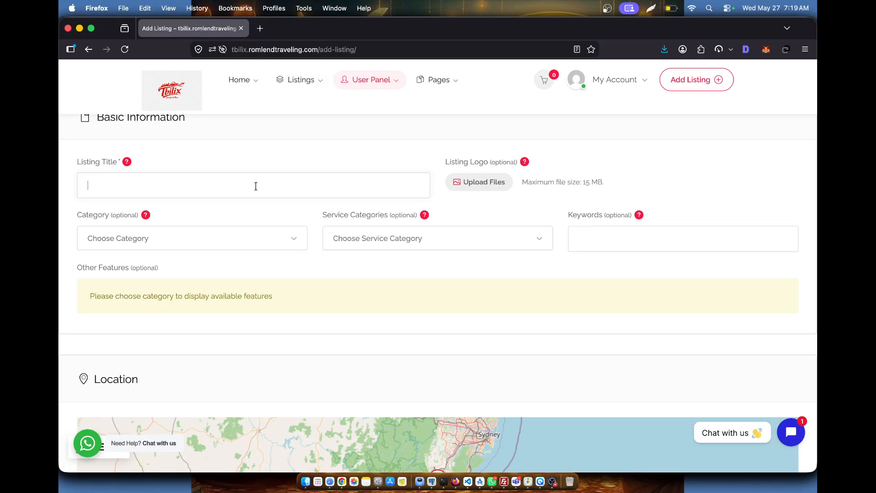
type("Service")
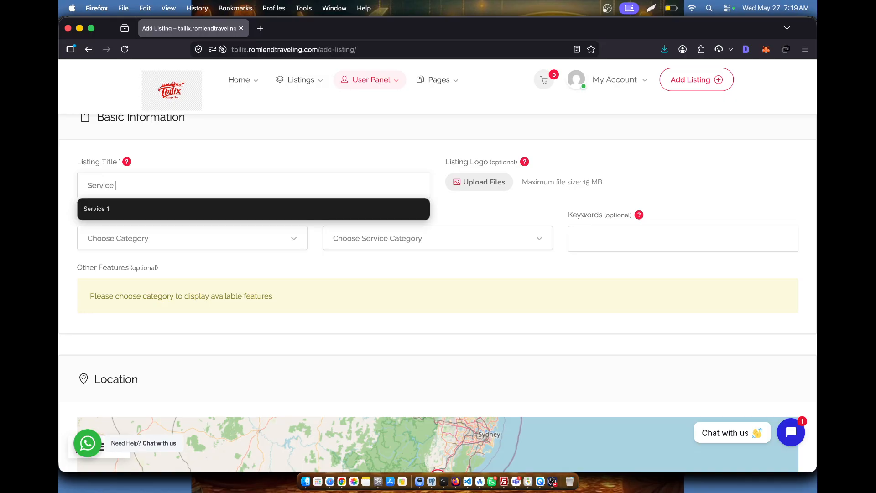
type("lumber")
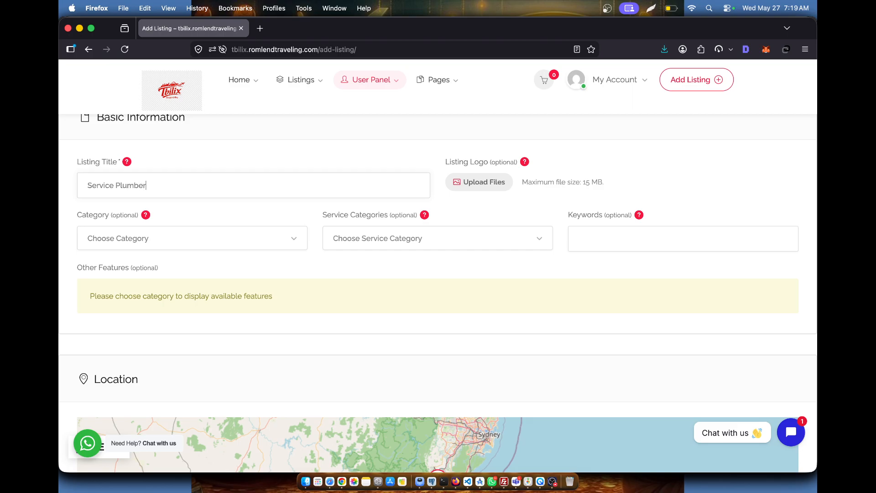
key("super+a")
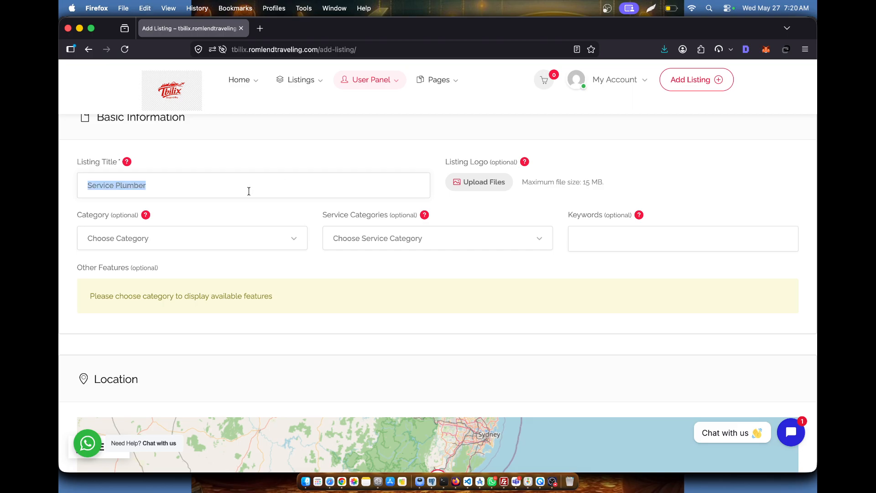
left_click(504, 187)
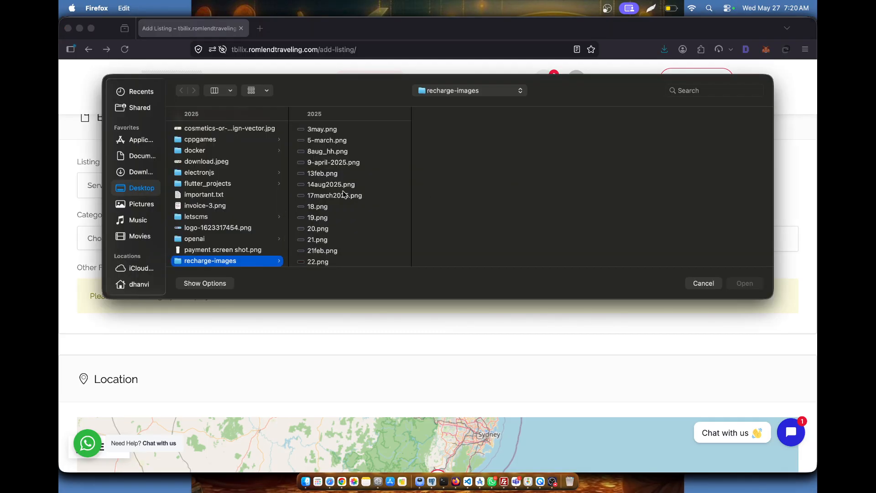
- Browse the Downloads folder, previewing images and files for a suitable logo
left_click(341, 175)
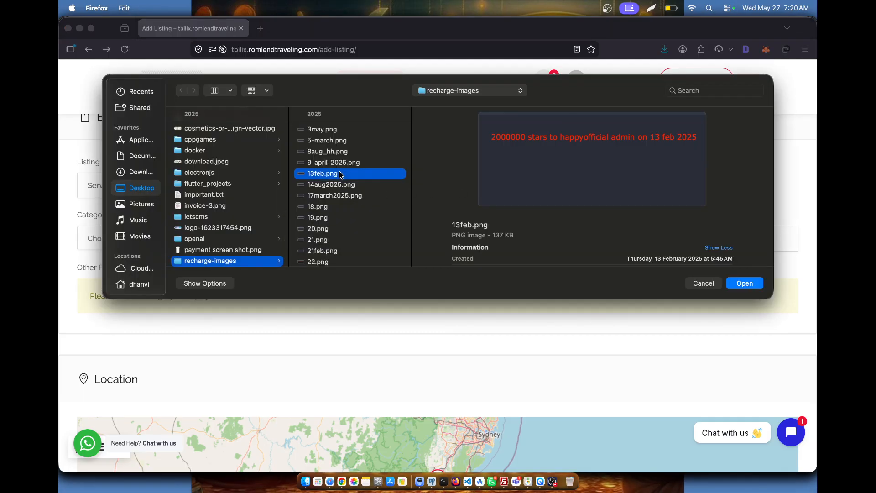
left_click(217, 209)
left_click(222, 195)
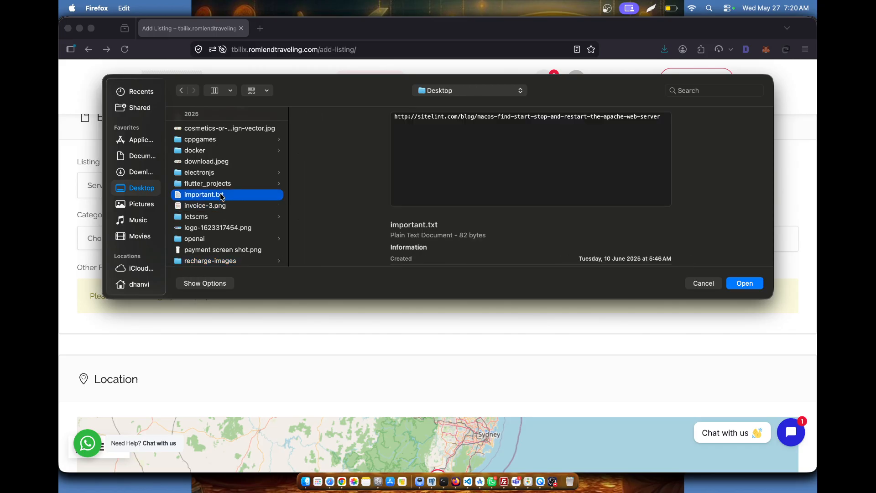
scroll(221, 195, "up", 5)
left_click(145, 176)
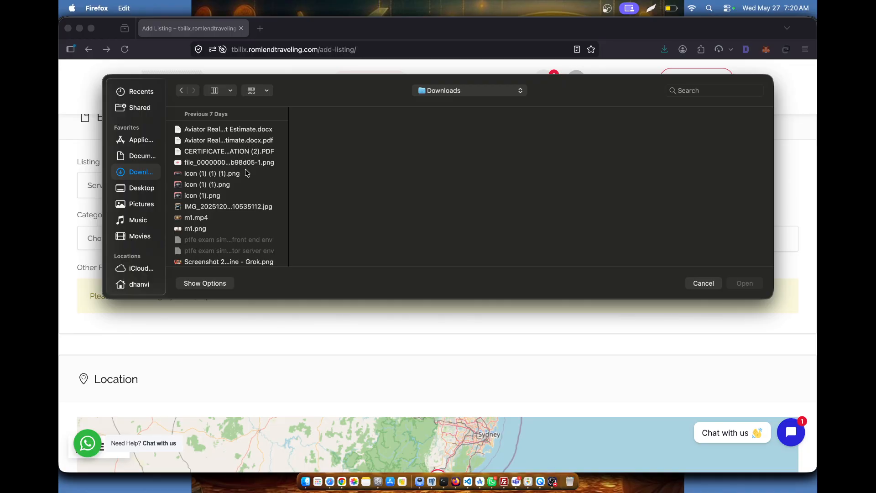
scroll(246, 173, "down", 1)
left_click(243, 164)
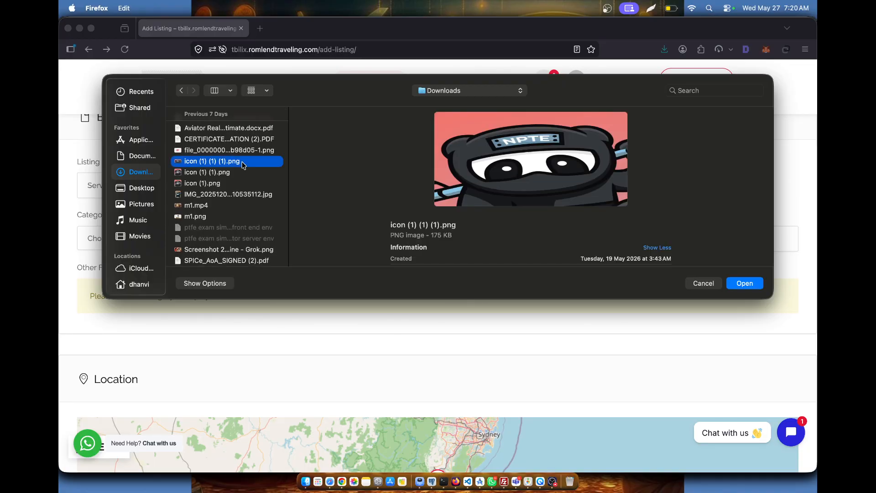
scroll(237, 210, "down", 4)
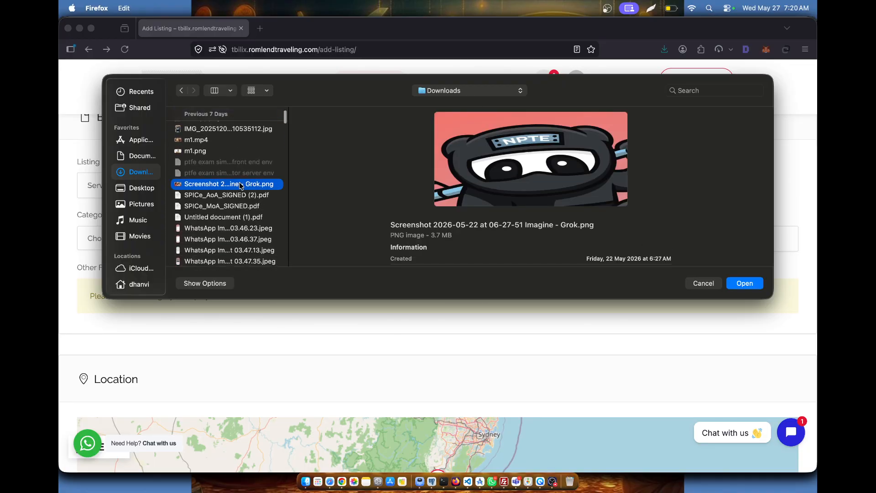
left_click(241, 185)
left_click(242, 196)
scroll(246, 223, "down", 5)
scroll(247, 226, "up", 3)
left_click(245, 159)
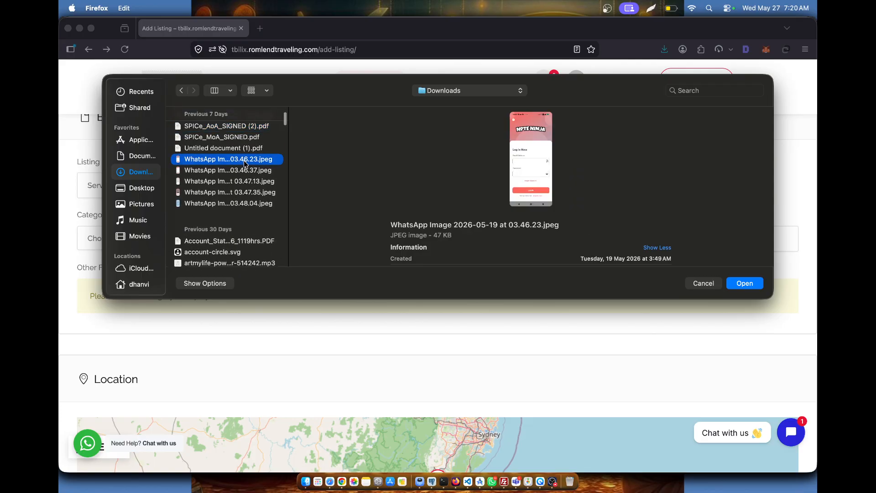
left_click(245, 170)
scroll(247, 178, "down", 4)
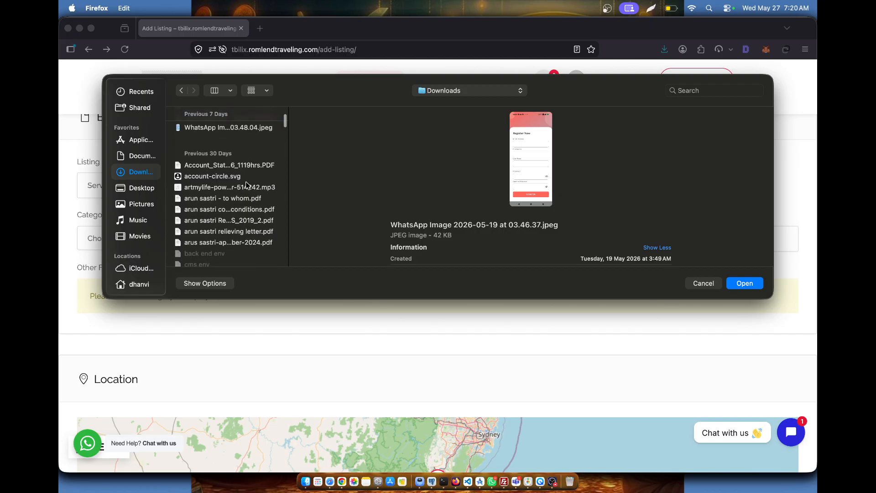
left_click(247, 177)
- Select knuckles_echidna-spring-10187366_1920.jpg and confirm it as the listing logo
scroll(248, 191, "down", 6)
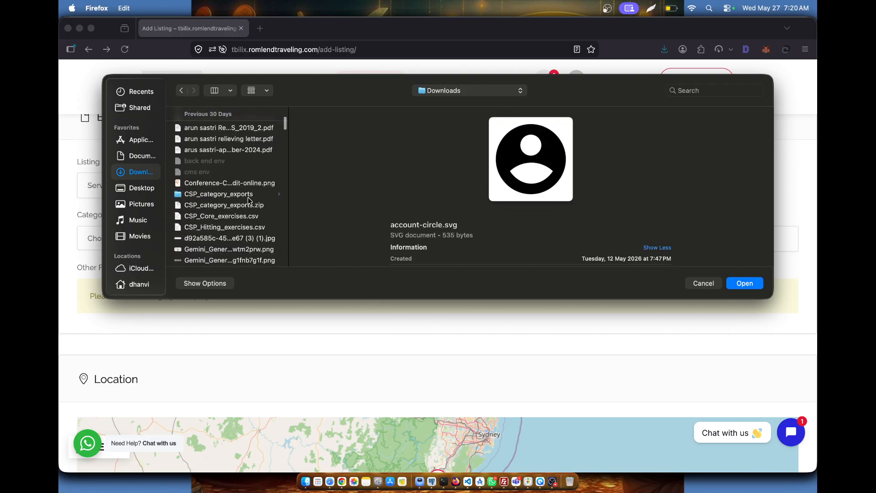
scroll(248, 197, "down", 5)
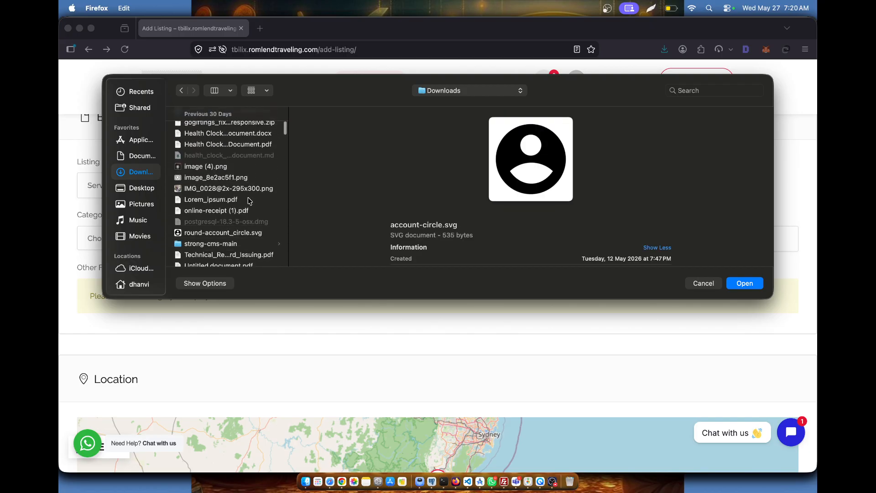
scroll(254, 152, "down", 5)
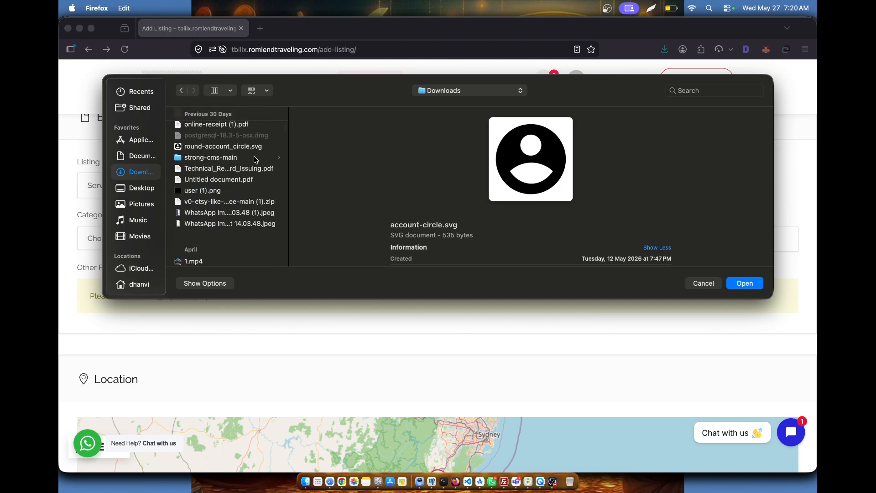
scroll(258, 174, "down", 3)
left_click(267, 156)
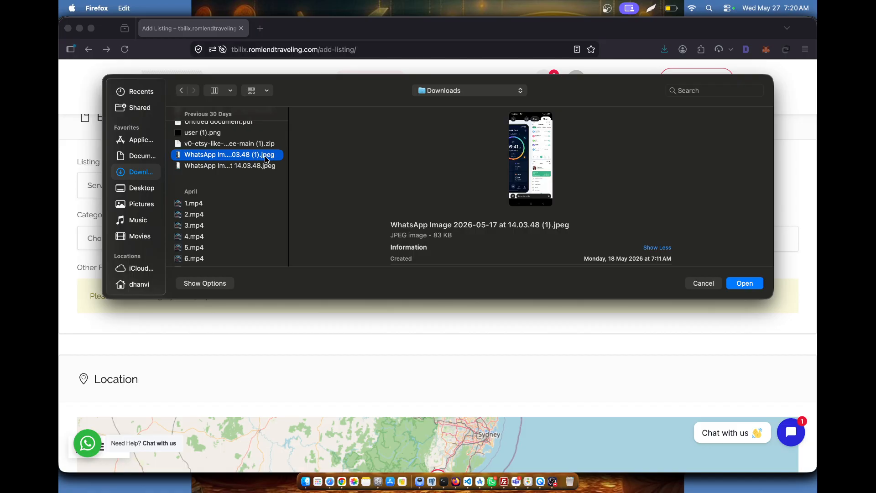
left_click(267, 166)
scroll(267, 167, "down", 2)
left_click(244, 167)
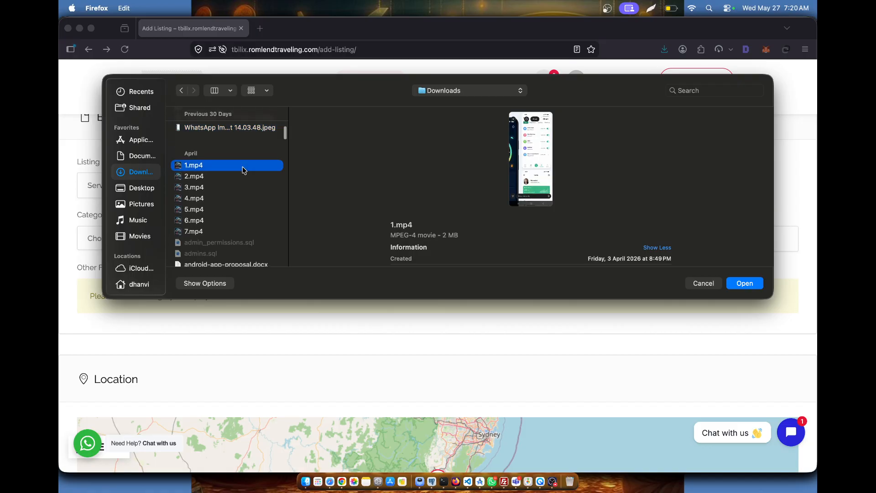
scroll(227, 217, "down", 5)
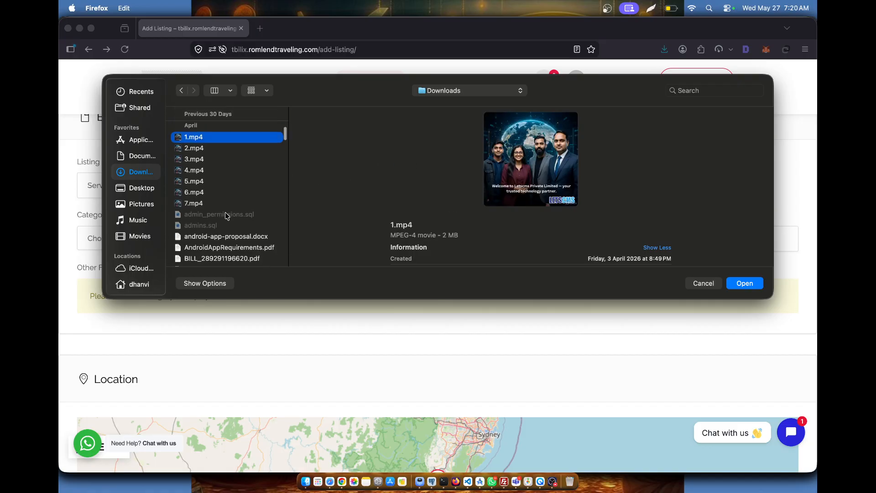
scroll(227, 216, "down", 3)
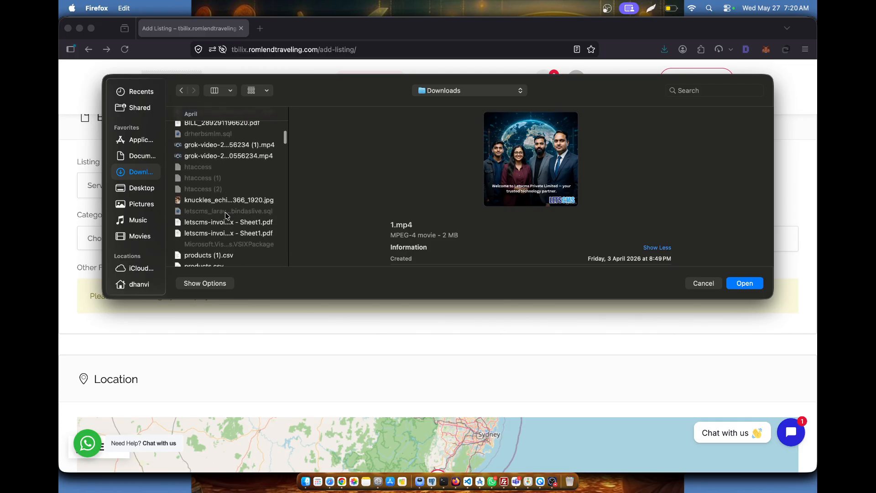
left_click(266, 180)
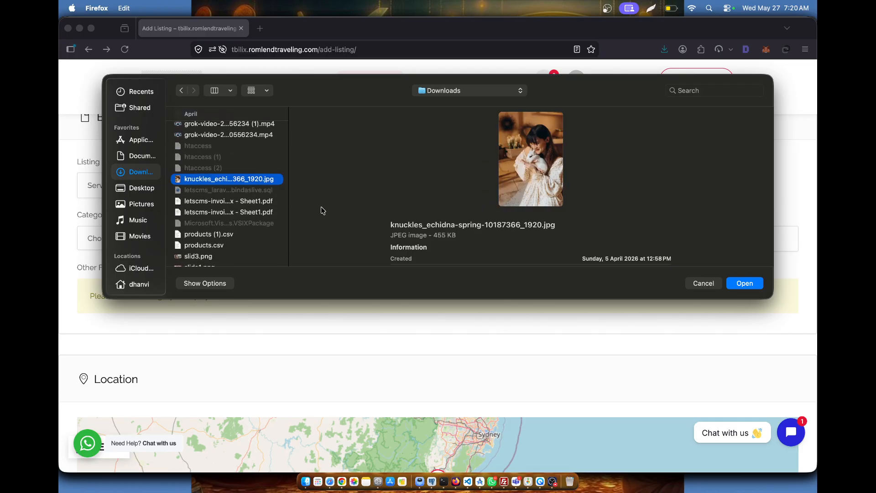
left_click(741, 285)
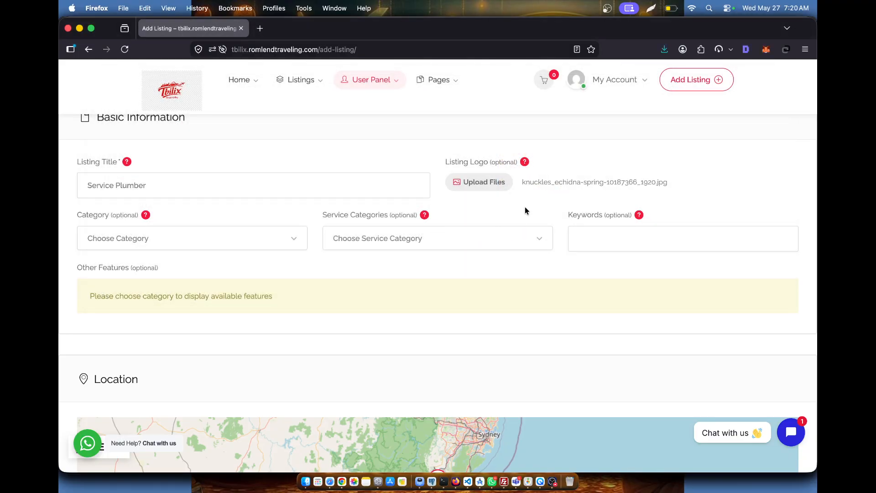
- Set the listing category to Services
left_click(231, 245)
scroll(155, 317, "down", 2)
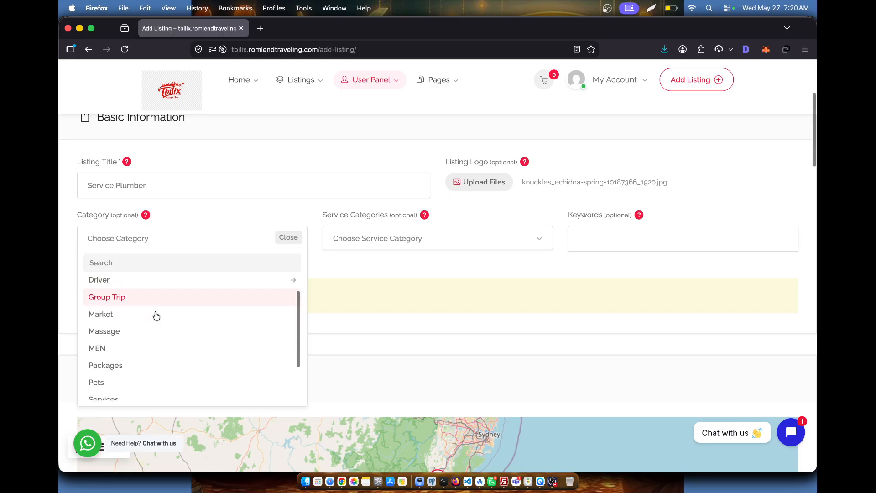
scroll(137, 340, "down", 1)
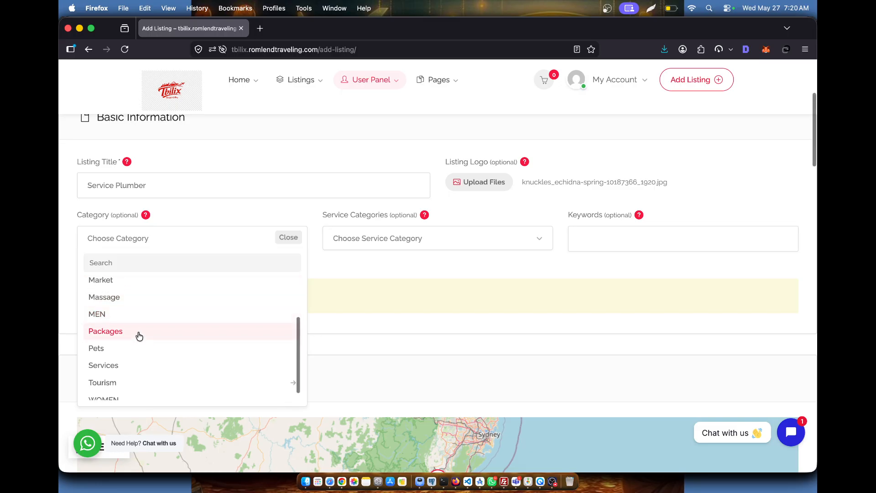
left_click(134, 365)
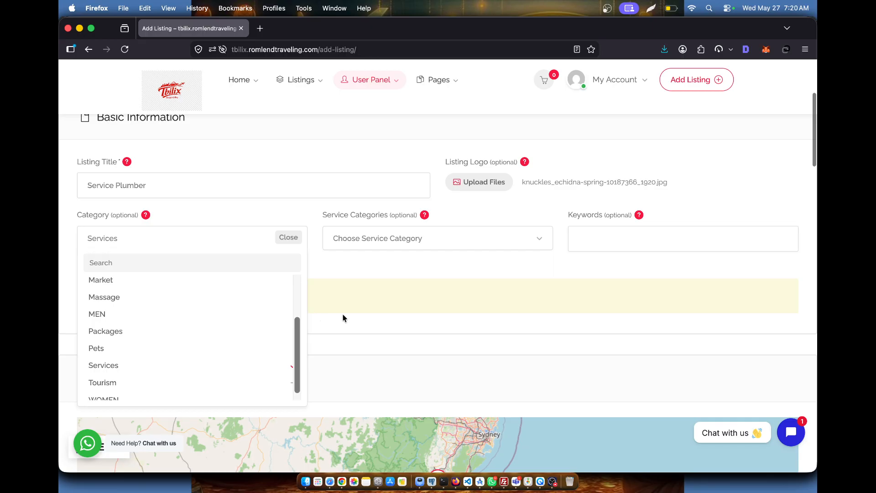
left_click(363, 263)
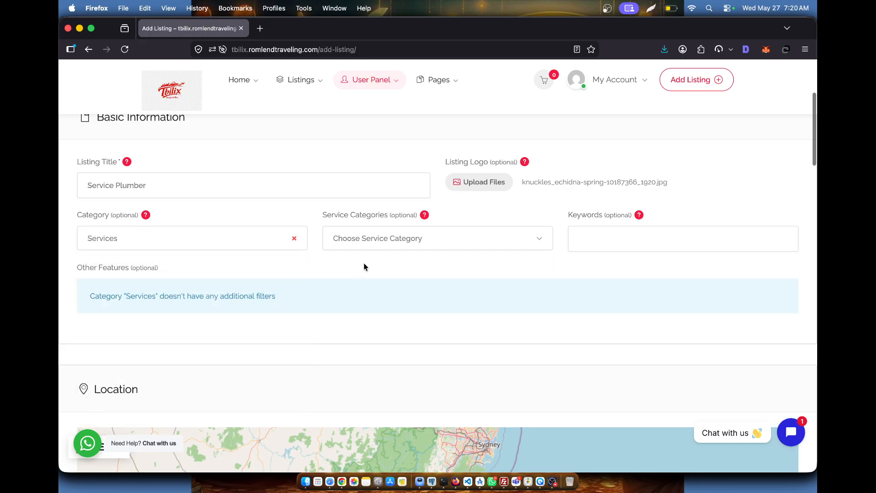
- Leave the service categories unchosen and add the keyword 'services'
left_click(405, 247)
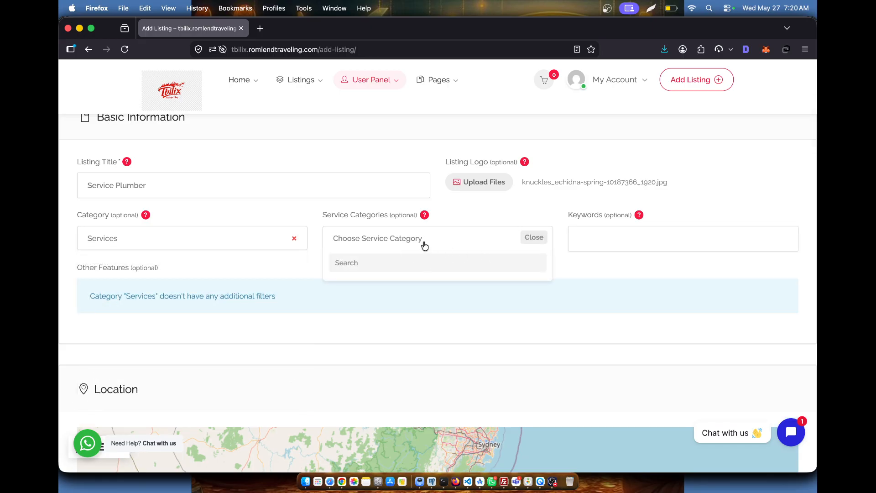
left_click(451, 213)
left_click(460, 244)
left_click(604, 246)
type("services")
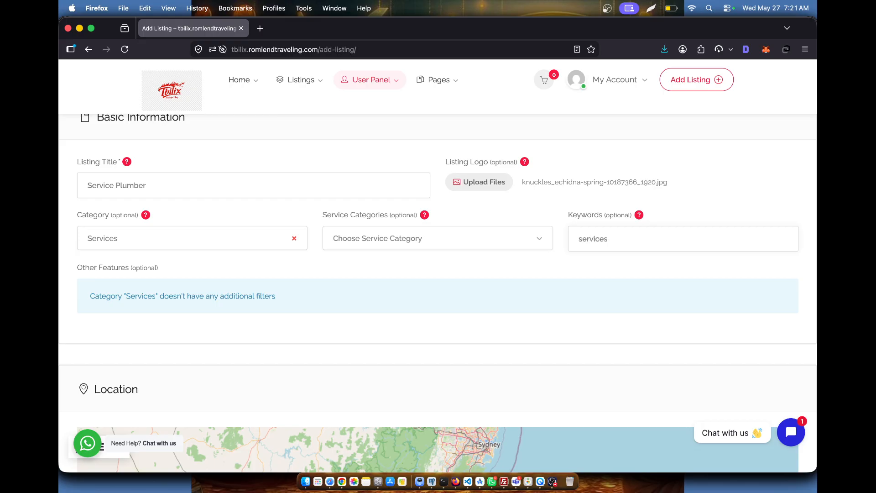
scroll(573, 269, "down", 3)
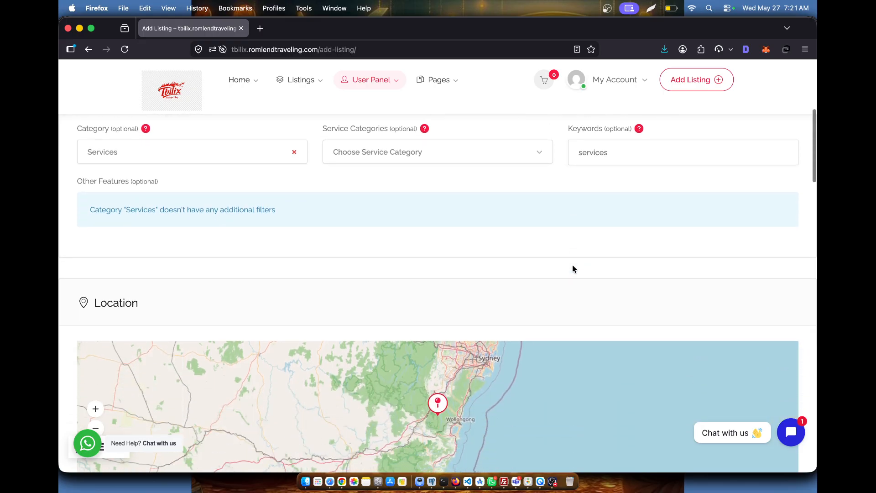
- Enter the address 'Aligarh Uttar Pradesh India' and pick the Aligarh, Uttar Pradesh suggestion
scroll(390, 249, "down", 3)
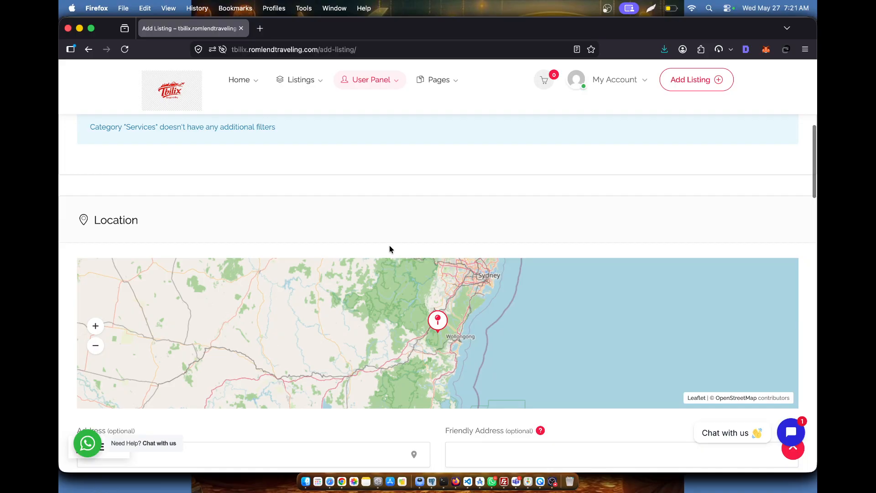
scroll(309, 279, "down", 8)
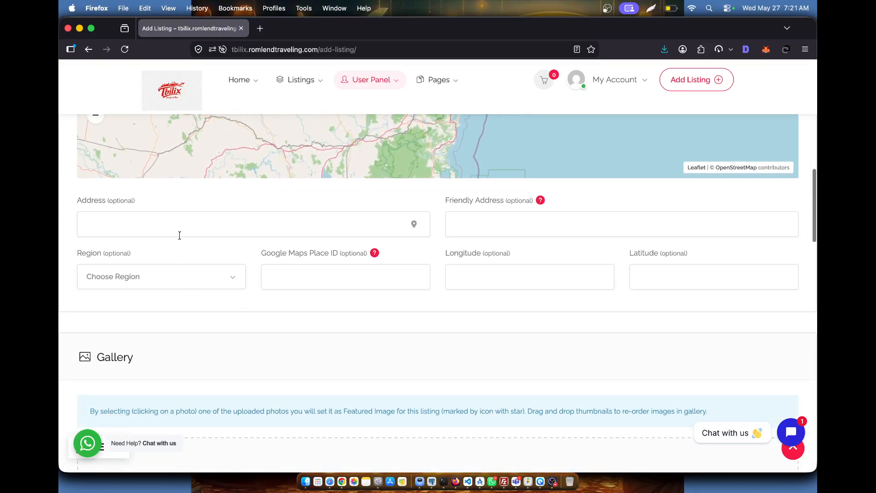
left_click(181, 224)
type("Aligarh")
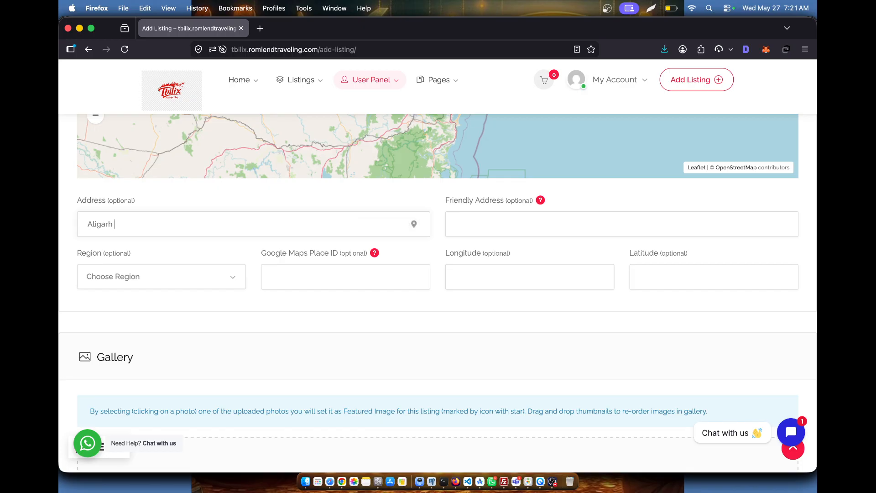
type(" uttar")
type("pardesh india")
key("BackSpace")
key("BackSpace")
key("BackSpace")
key("BackSpace")
key("BackSpace")
key("BackSpace")
key("BackSpace")
key("BackSpace")
key("BackSpace")
key("BackSpace")
key("BackSpace")
key("BackSpace")
type("praf")
key("BackSpace")
type("desh")
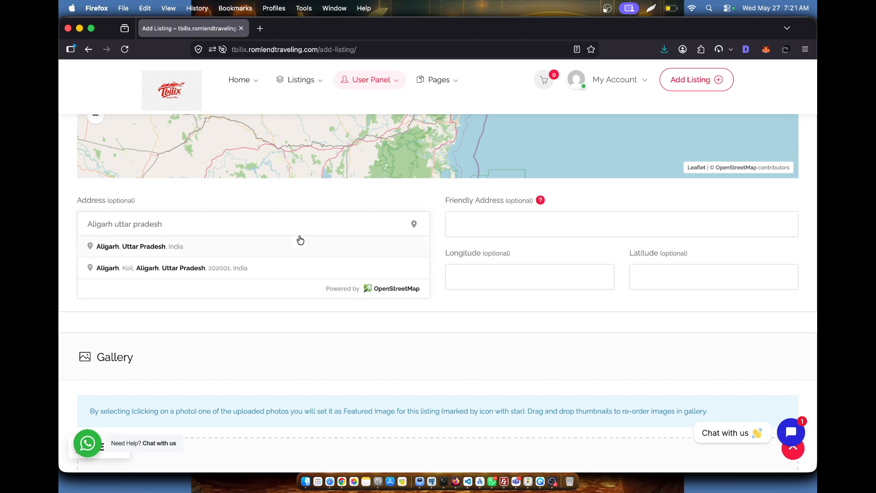
left_click(259, 270)
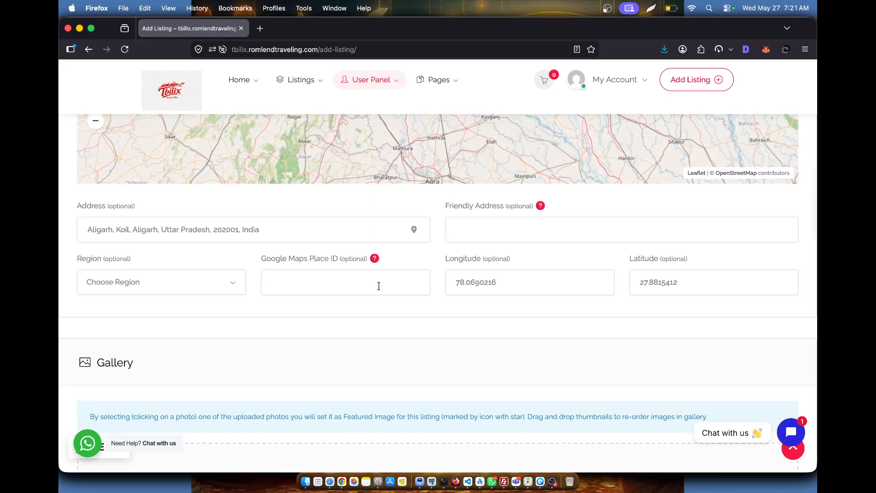
scroll(377, 286, "up", 5)
scroll(437, 355, "down", 5)
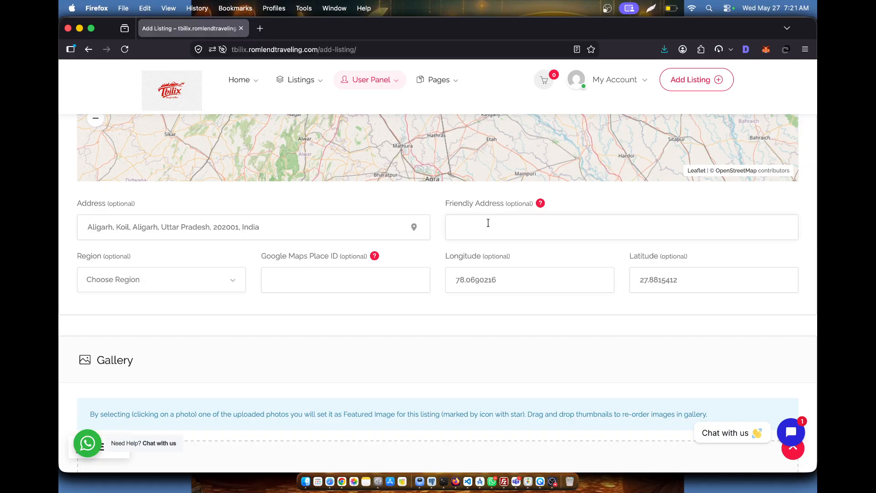
- Set the friendly address to 'kamalpur bypass' and choose Sitka as the region
type("amalpur bv")
type("pass")
key("super+a")
left_click(175, 290)
scroll(153, 366, "down", 3)
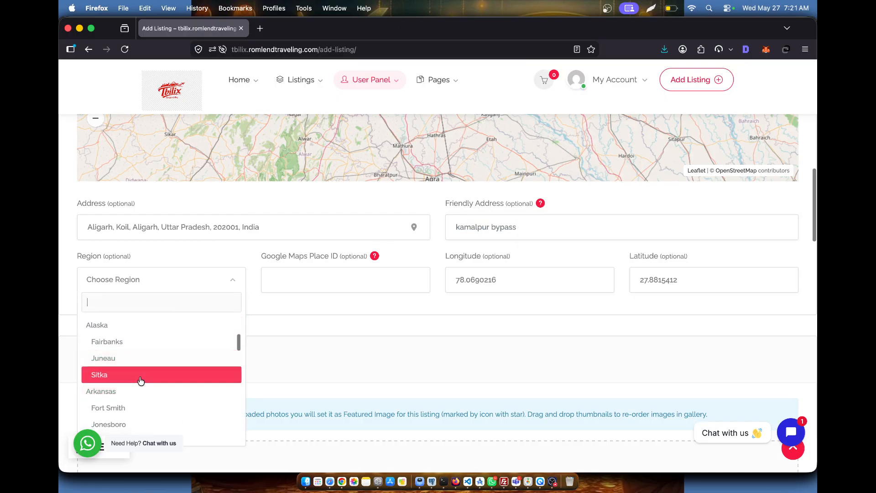
left_click(140, 375)
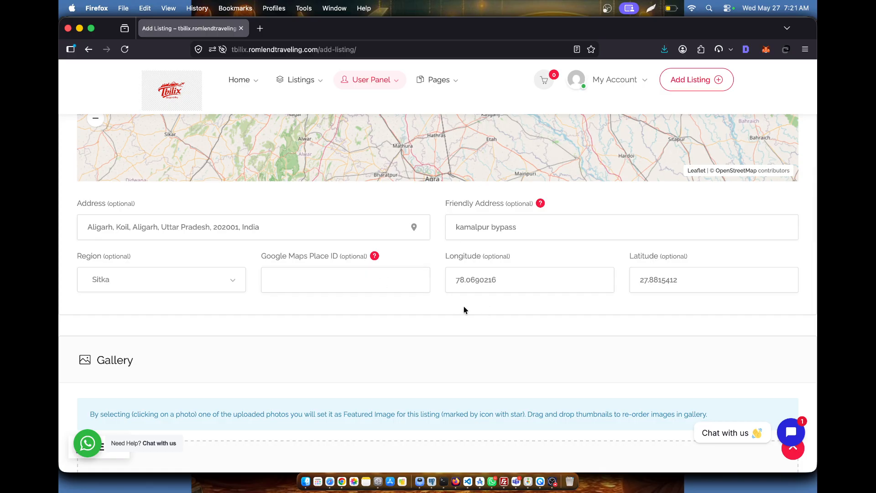
scroll(440, 313, "down", 5)
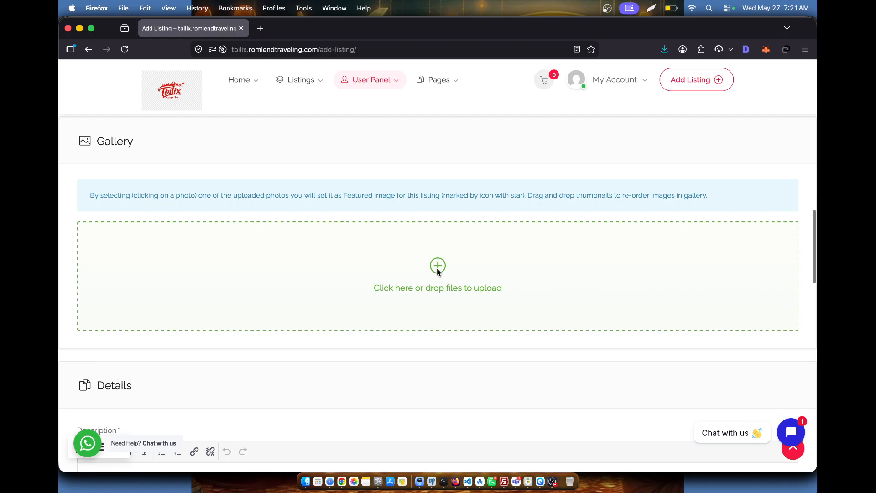
- Upload icon (1).png from Downloads to the listing gallery
left_click(437, 269)
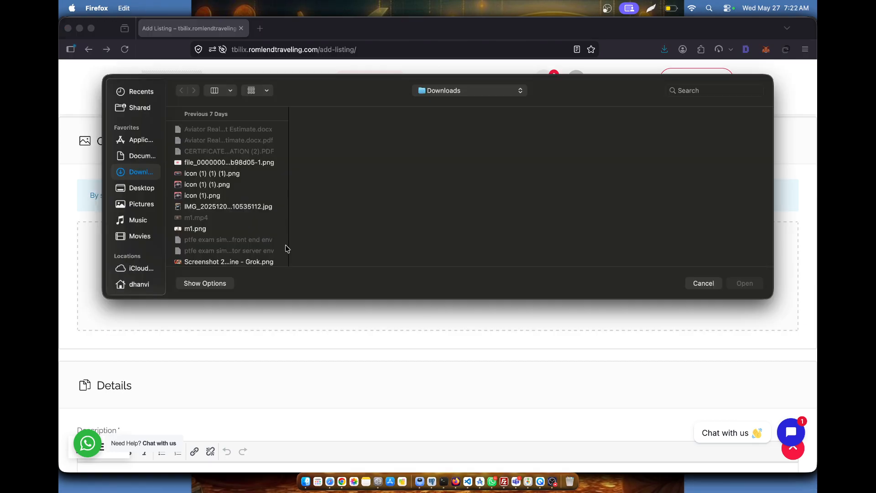
left_click(251, 207)
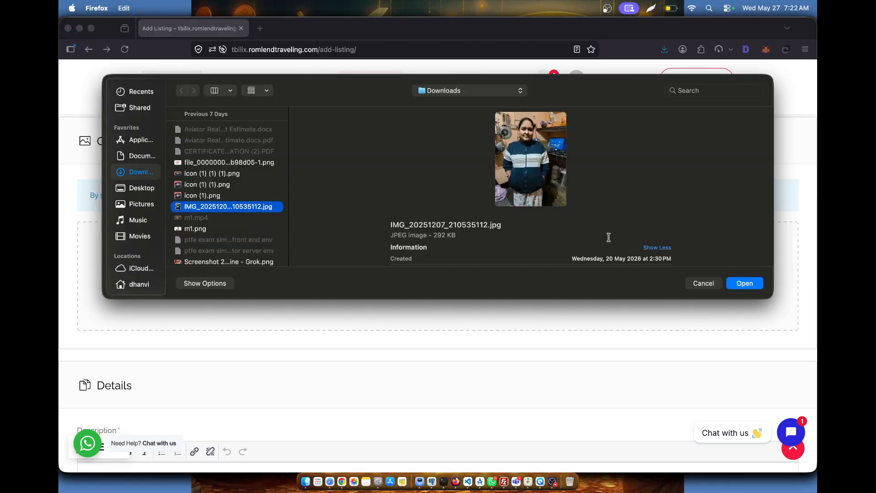
left_click(251, 196)
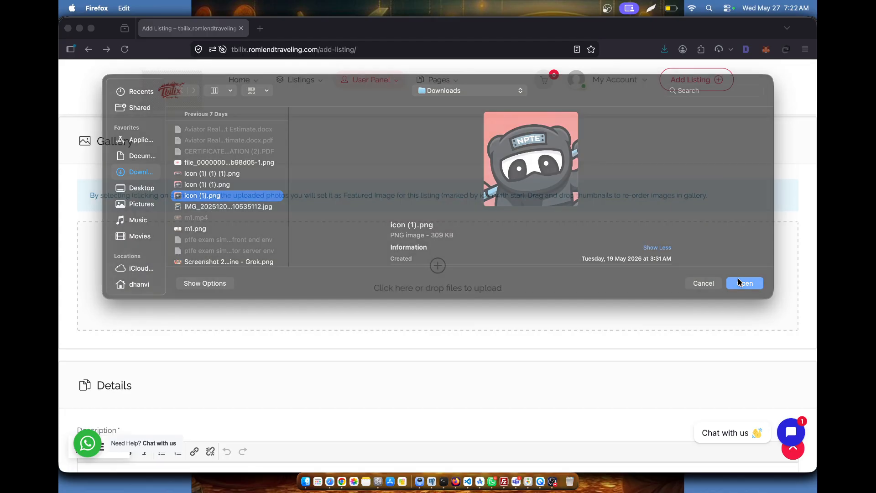
left_click(738, 281)
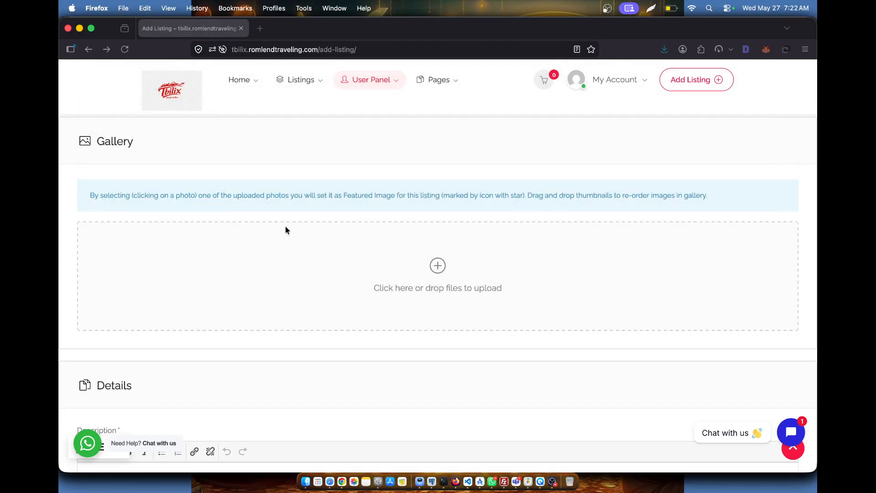
- Add the 6CF75601 PNG screenshot from Downloads as a second gallery image
left_click(436, 280)
scroll(235, 226, "down", 3)
scroll(235, 226, "down", 1)
left_click(235, 203)
scroll(236, 215, "down", 3)
scroll(235, 215, "down", 10)
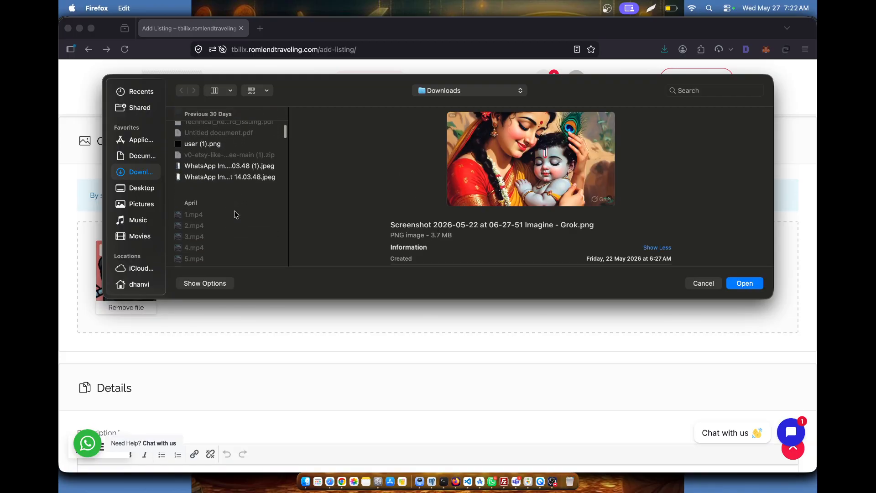
left_click(246, 177)
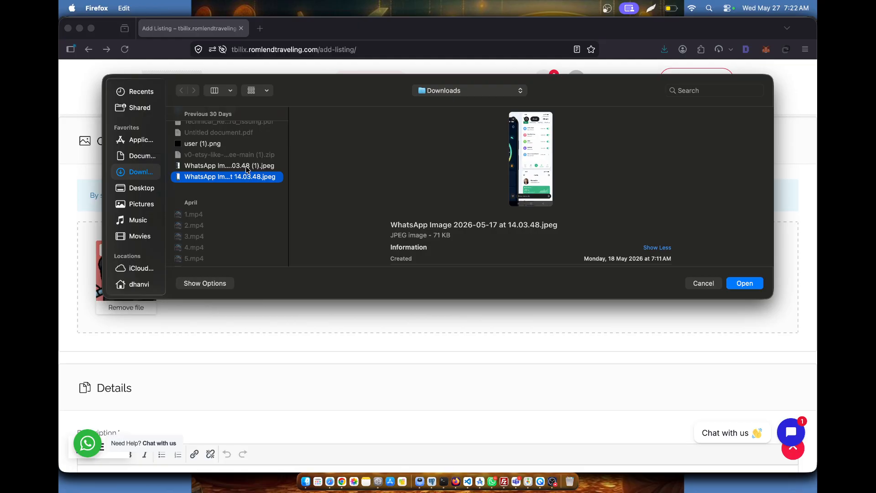
scroll(246, 176, "down", 10)
scroll(246, 169, "down", 3)
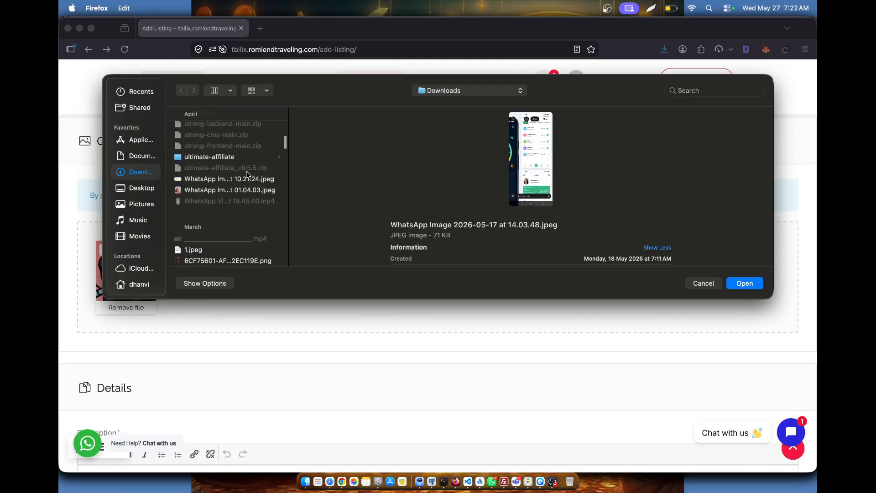
left_click(250, 179)
left_click(252, 188)
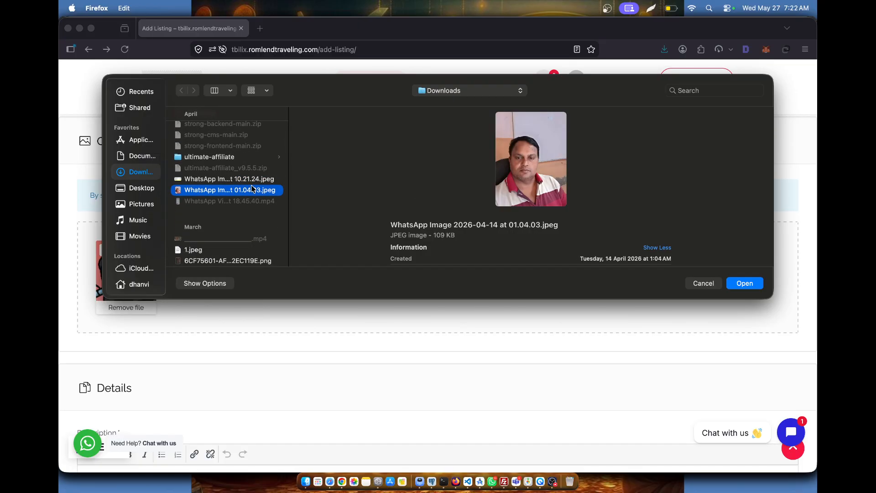
scroll(251, 190, "down", 4)
left_click(244, 223)
scroll(244, 225, "down", 2)
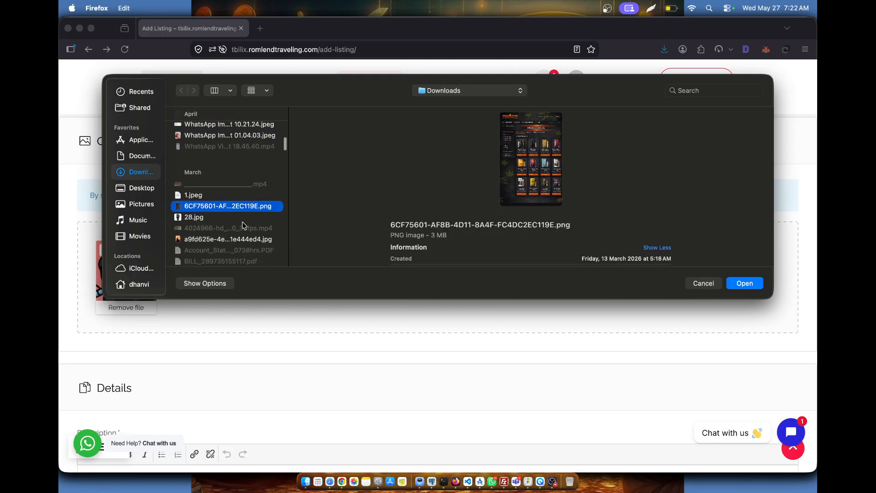
left_click(745, 283)
scroll(367, 247, "down", 8)
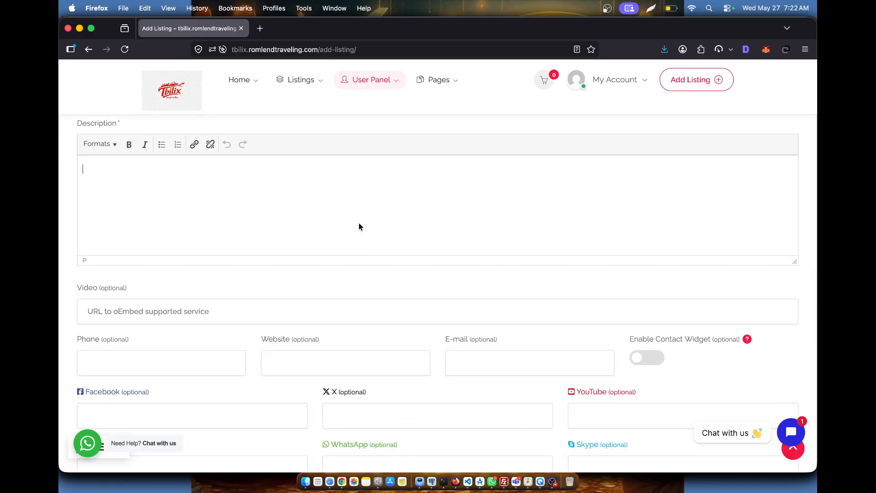
- Search 'loremimpuss' in a new tab, open lipsum.com and copy the 'What is Lorem Ipsum?' paragraph
left_click(261, 29)
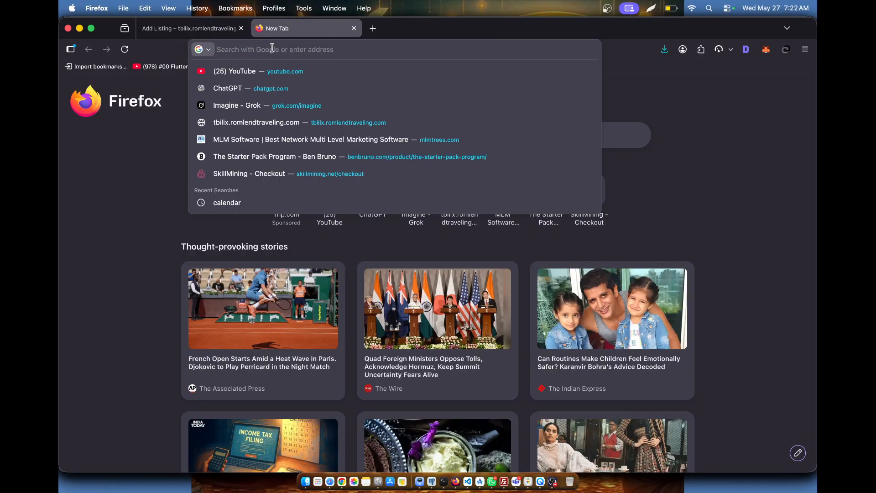
type("loremim")
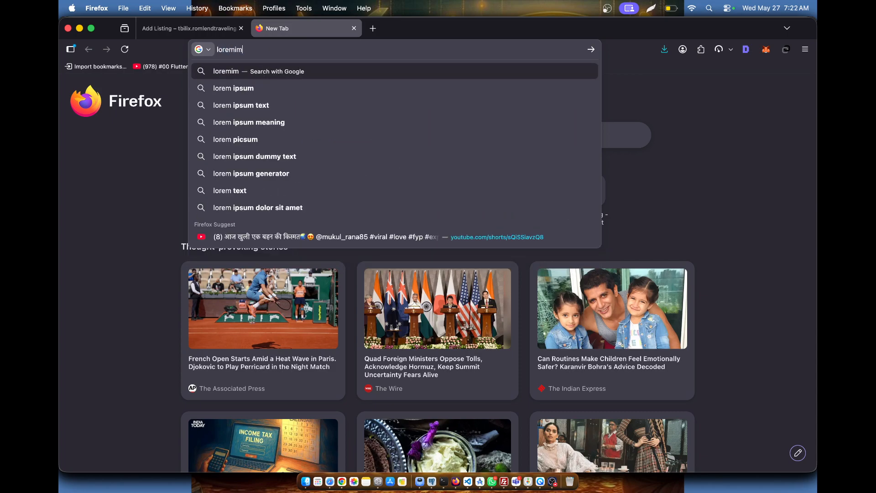
type("puss")
key("Return")
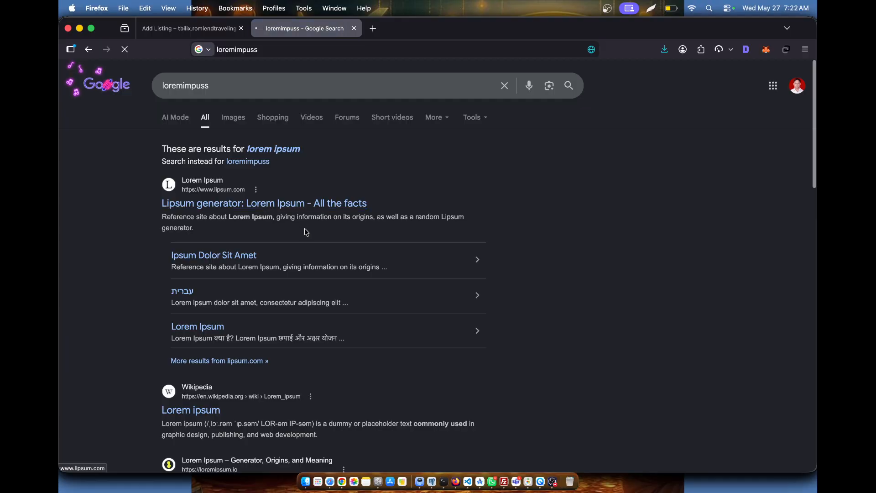
left_click(306, 232)
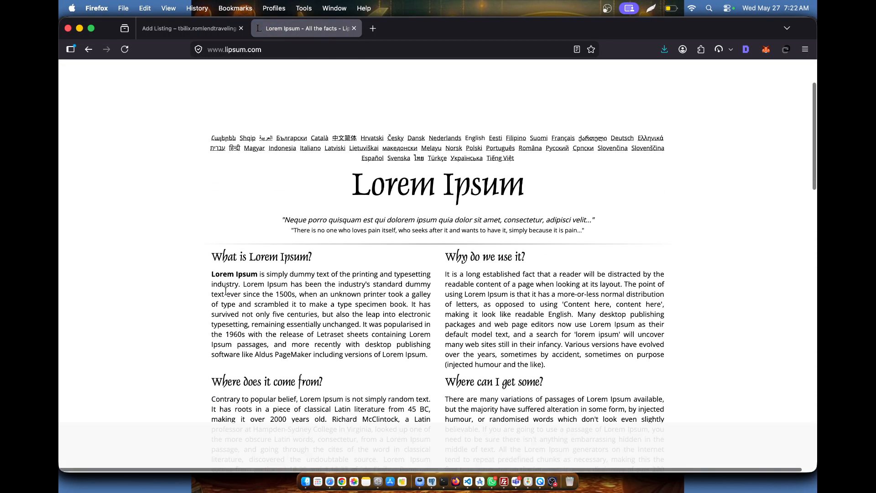
left_click_drag(212, 276, 429, 361)
key("super+c")
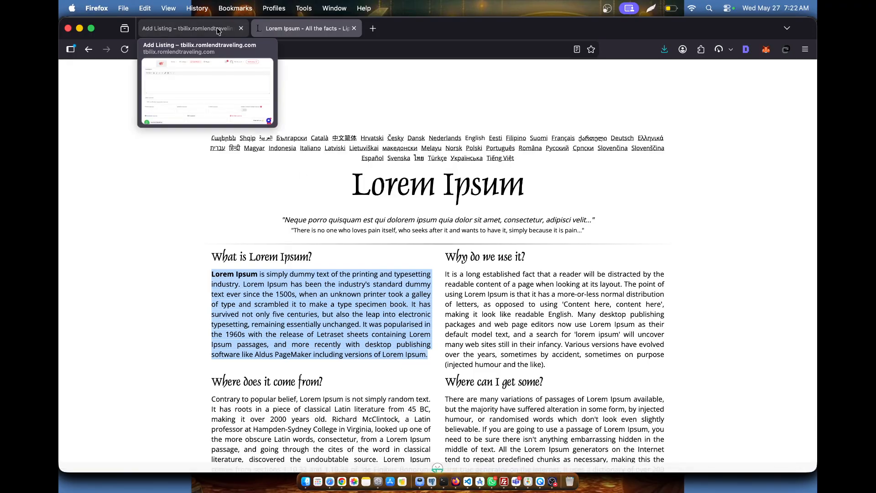
left_click(189, 28)
- Paste the Lorem Ipsum paragraph as the description and fill in the saved YouTube Shorts video link
key("super+v")
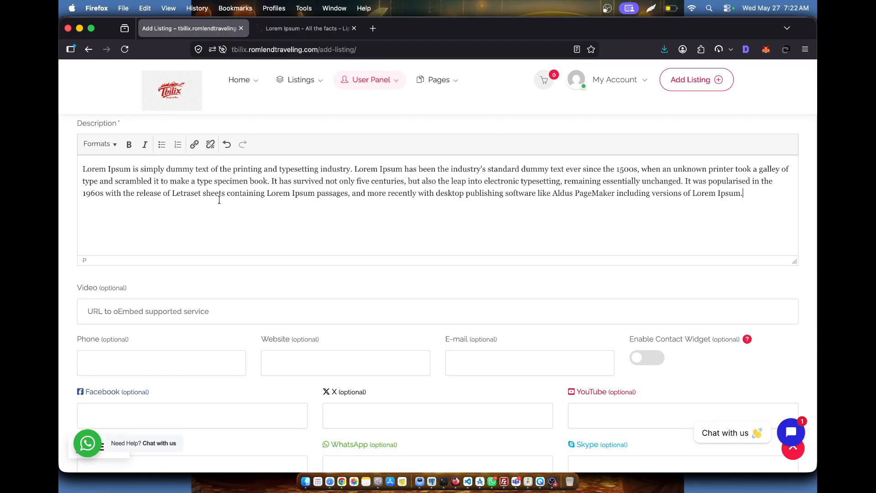
scroll(258, 238, "down", 5)
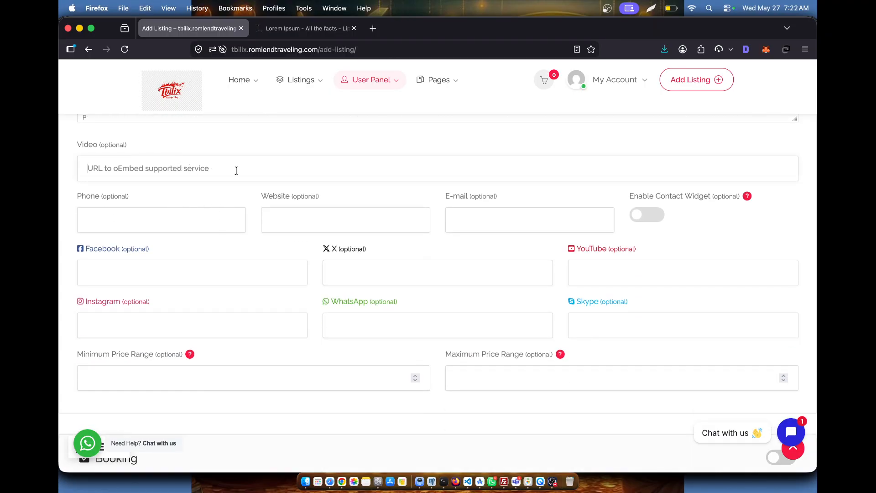
left_click(279, 176)
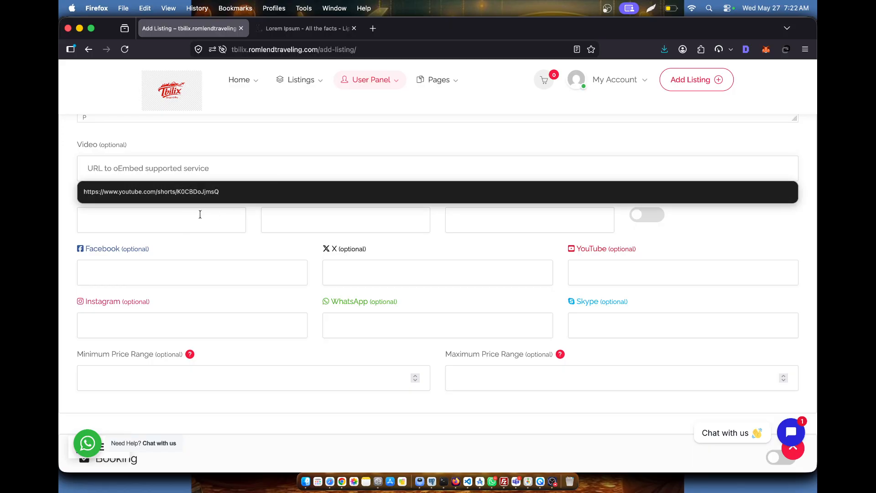
left_click(199, 200)
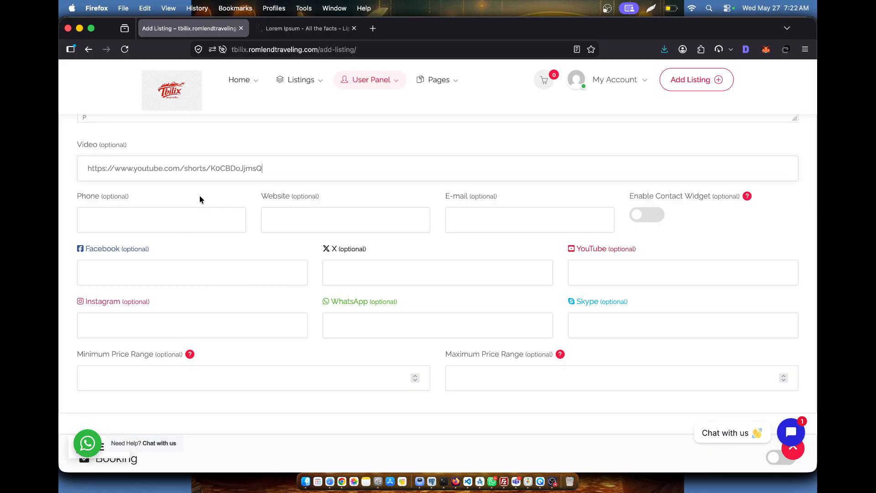
- Enter the contact phone number and set the website to romlendtraveling.com
left_click(181, 220)
left_click(162, 220)
key("BackSpace")
key("BackSpace")
key("BackSpace")
key("BackSpace")
left_click(271, 50)
left_click_drag(271, 50, 326, 50)
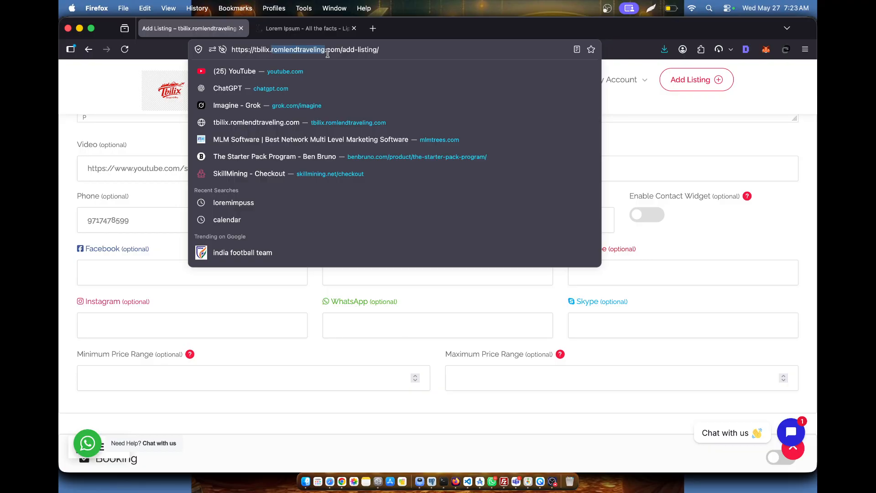
left_click(316, 285)
left_click(324, 226)
type("romlendtraveling.com")
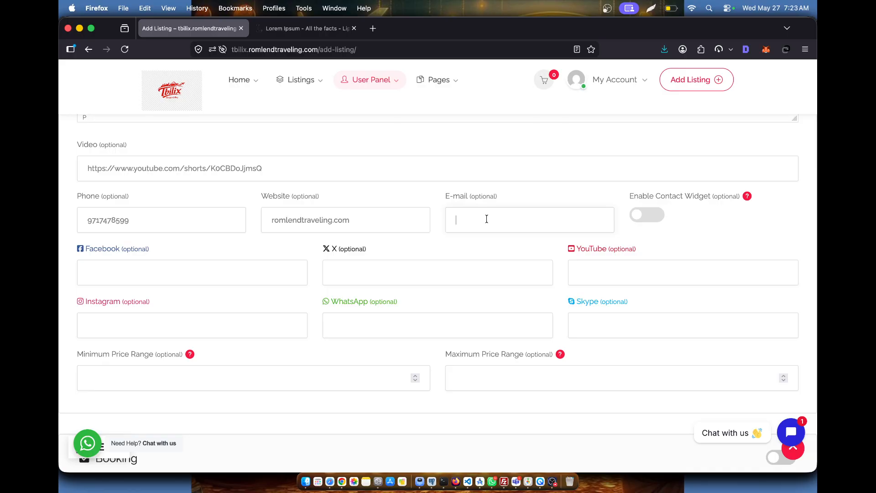
- Toggle Pricing & Bookable Services on and back off, then preview the listing down to its map
scroll(392, 269, "down", 10)
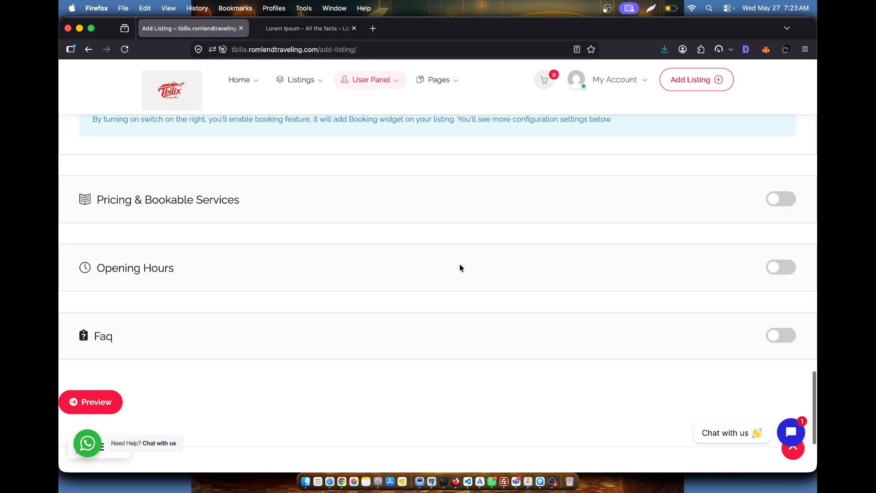
scroll(450, 235, "down", 1)
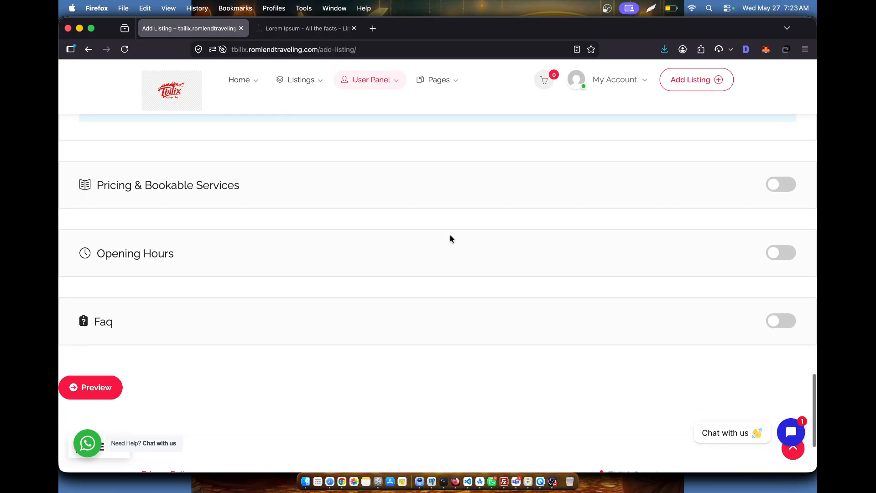
left_click(792, 186)
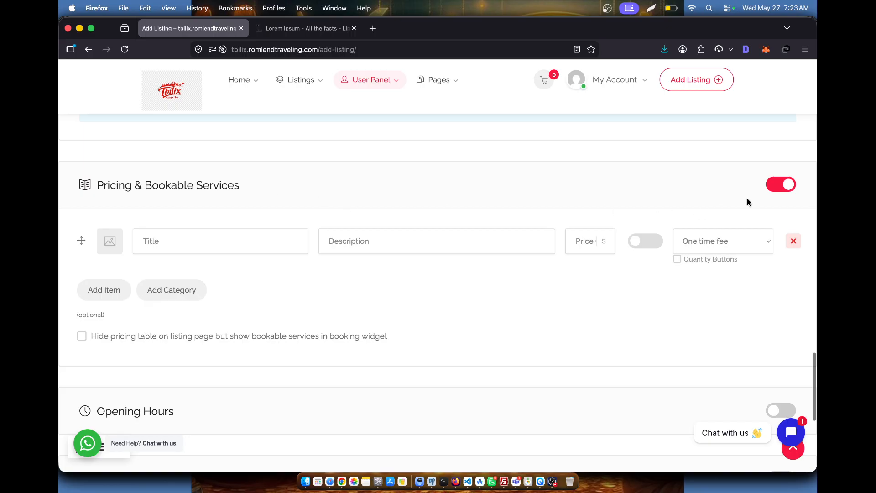
left_click(771, 193)
scroll(536, 234, "down", 5)
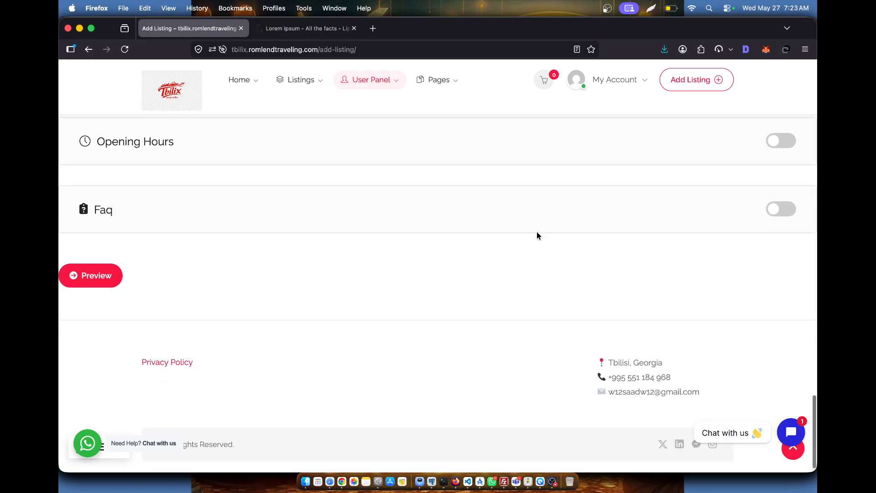
left_click(93, 275)
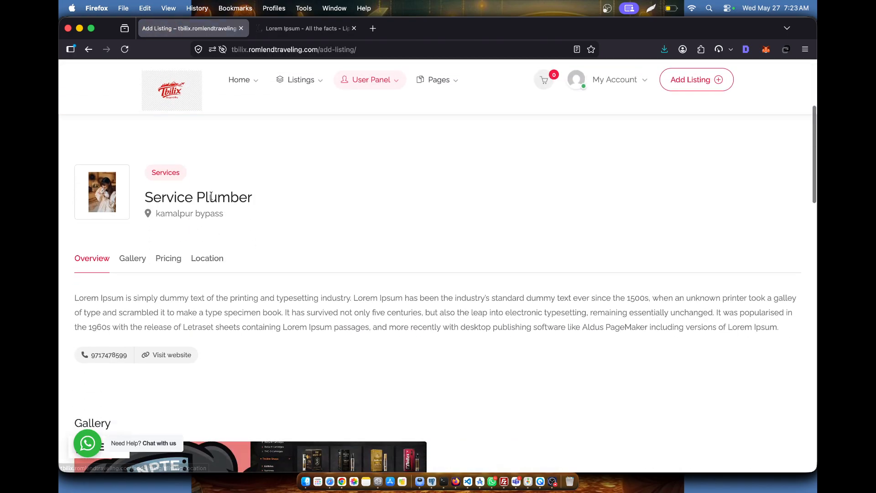
scroll(250, 216, "down", 4)
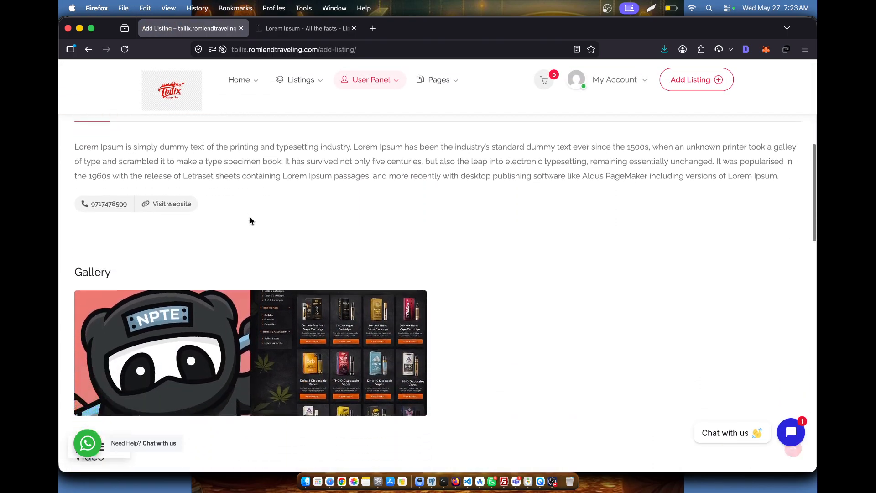
scroll(250, 216, "down", 10)
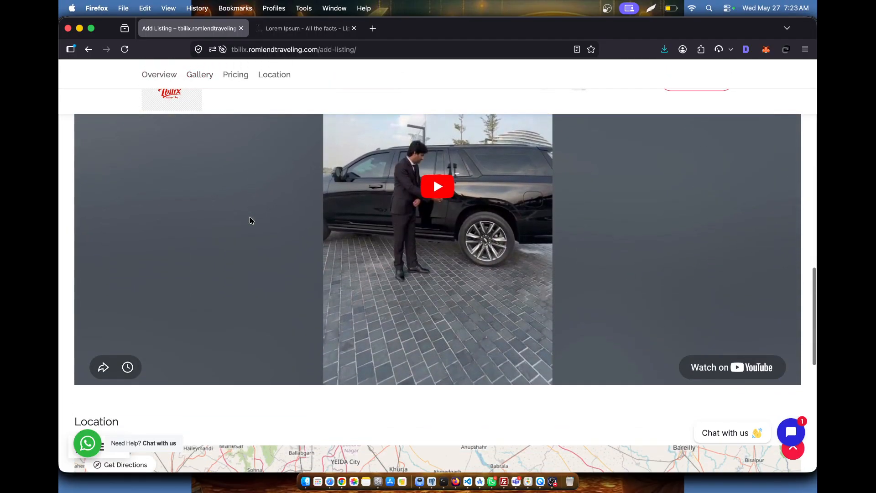
scroll(350, 254, "down", 6)
scroll(350, 254, "down", 4)
- Submit the Service Plumber listing for admin approval
left_click(215, 277)
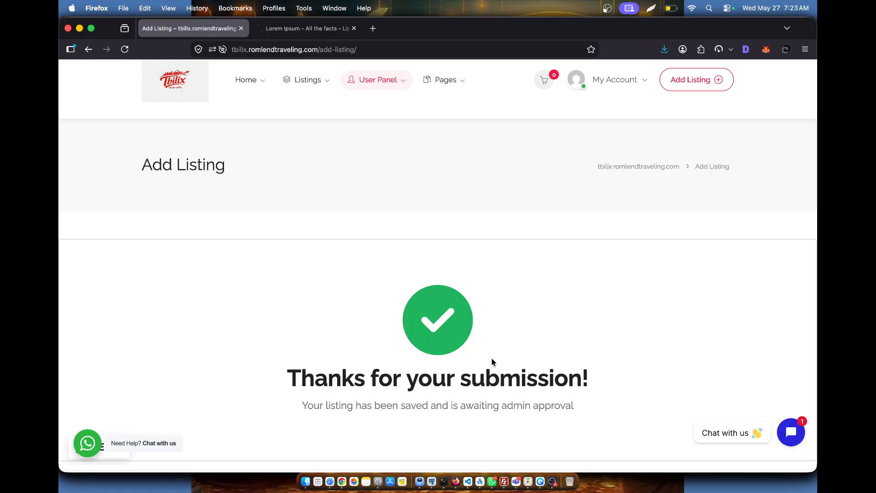
scroll(559, 341, "down", 3)
scroll(568, 320, "up", 5)
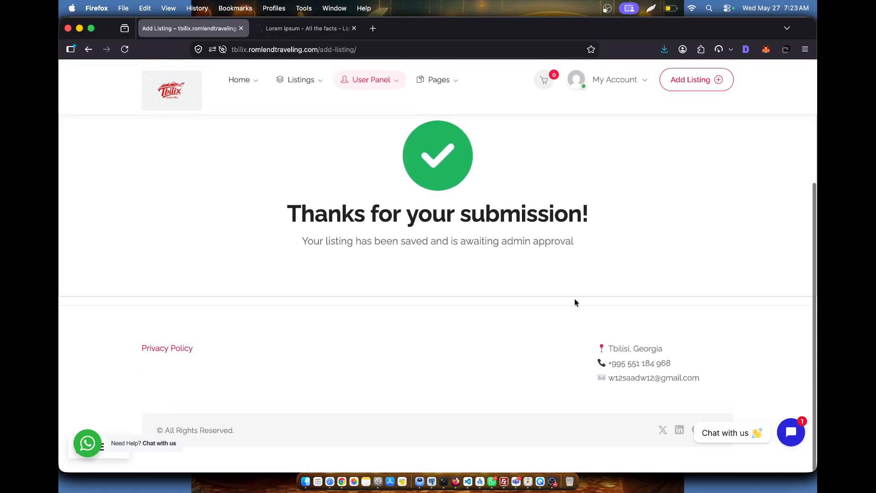
- Check the pending listing under My Account > My Listings, open its edit form, then go back
left_click(617, 83)
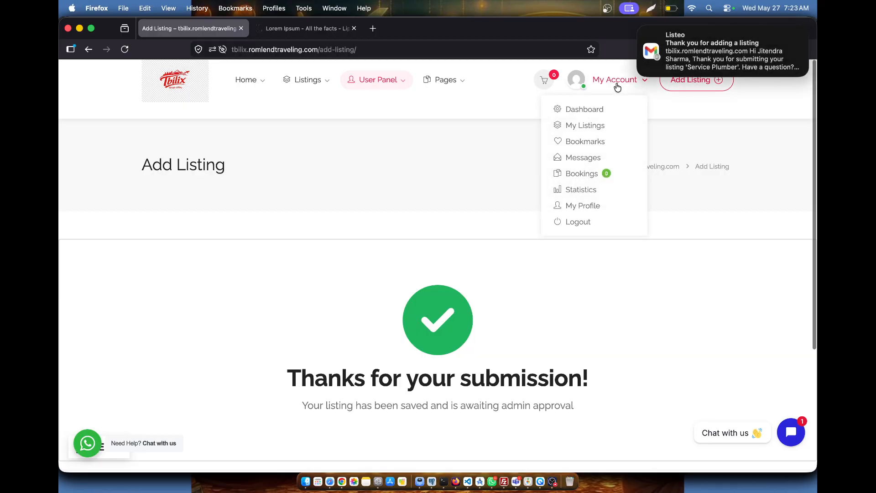
left_click(588, 129)
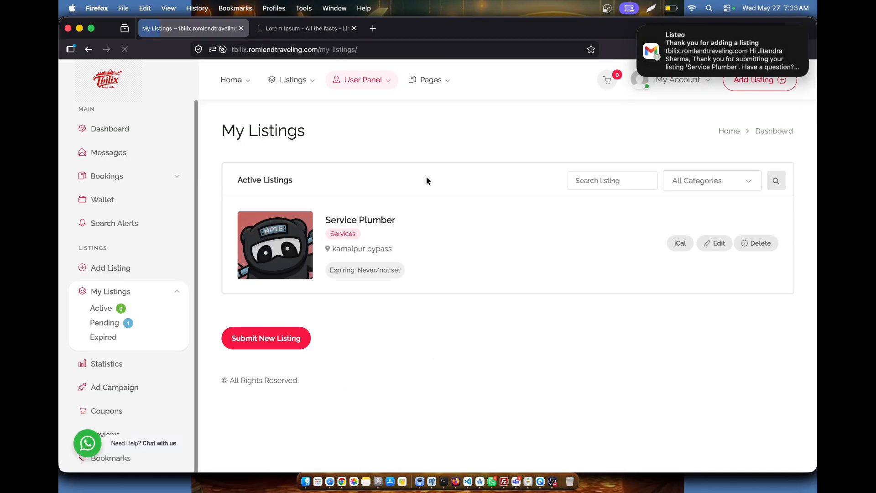
left_click(639, 29)
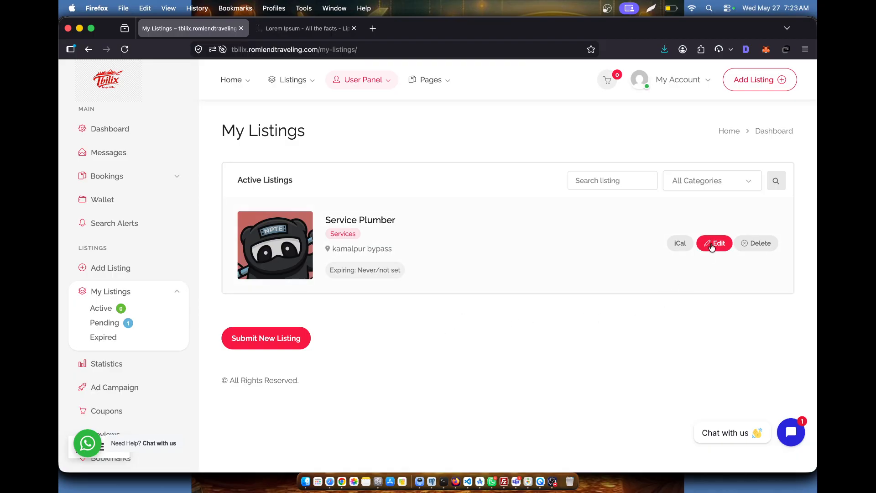
left_click(680, 243)
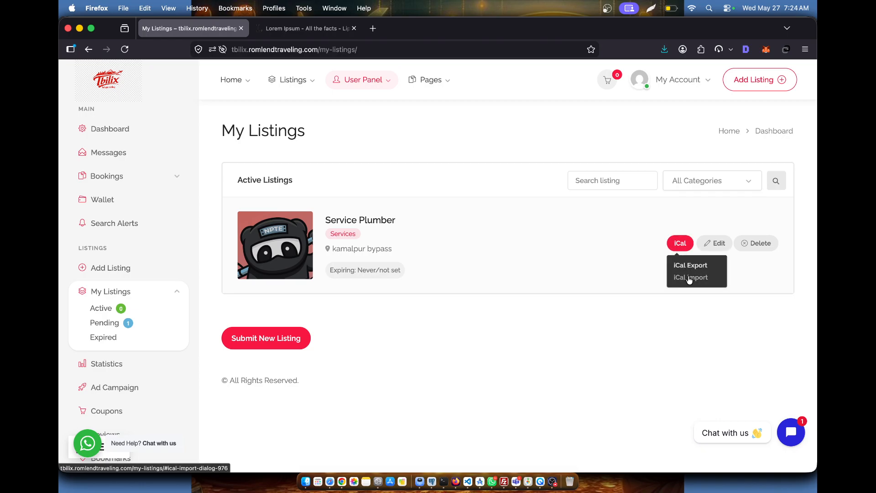
left_click(716, 247)
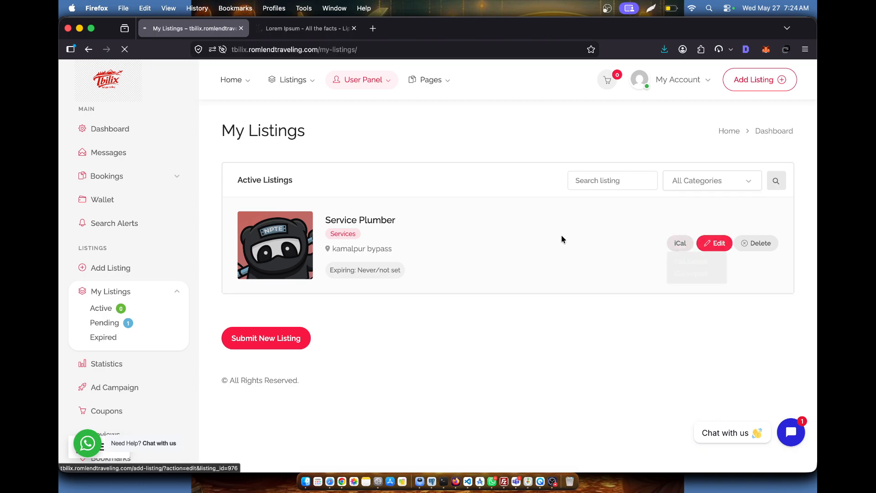
scroll(478, 243, "down", 20)
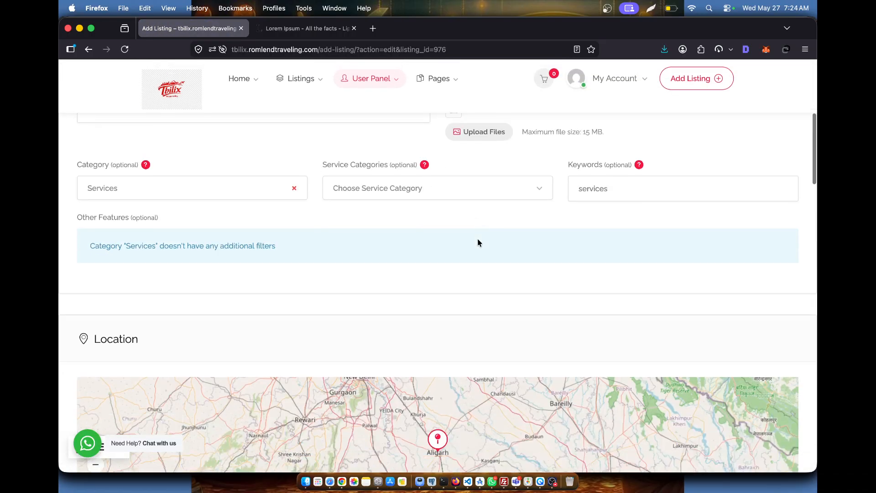
scroll(477, 239, "down", 10)
scroll(477, 238, "up", 20)
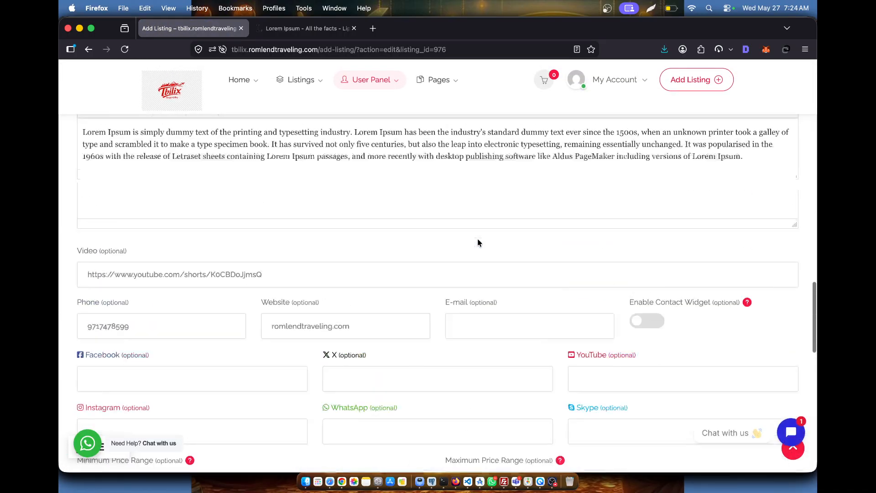
left_click(88, 49)
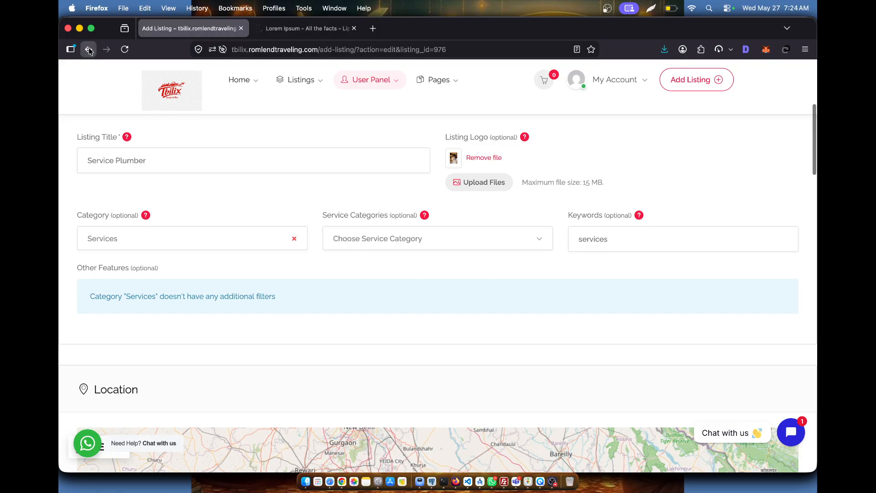